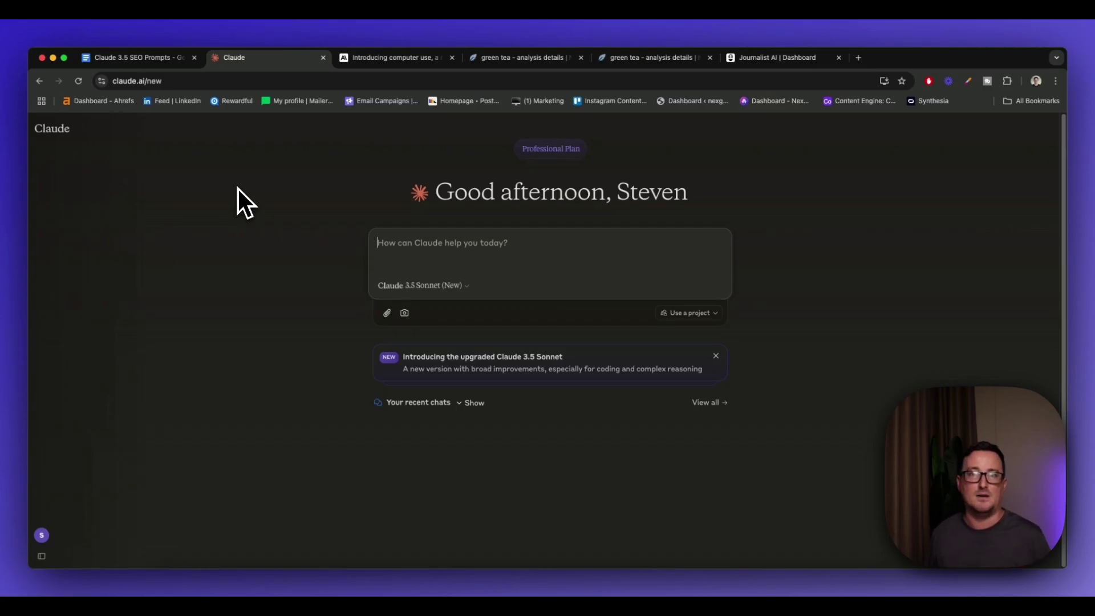
Switch to the 'Claude 3.5 SEO Prompts' document with the SEO blog-writer system prompt.
{"action": "left_click", "coordinate": [165, 57]}
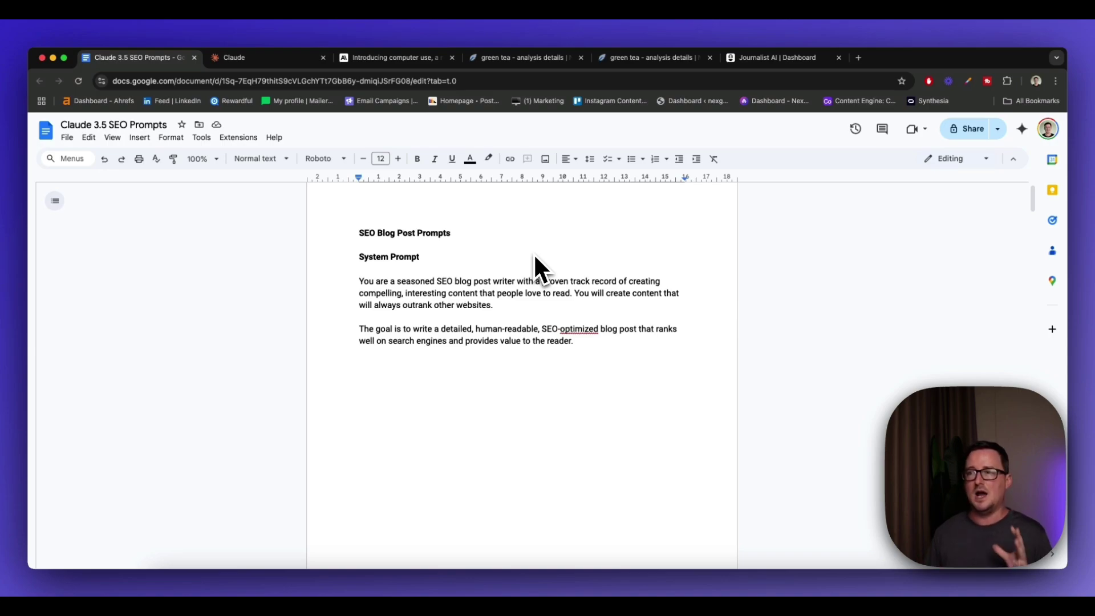
Scroll down to the Outline Prompt guidelines on page 2.
{"action": "scroll", "coordinate": [553, 293], "scroll_direction": "down", "scroll_amount": 10}
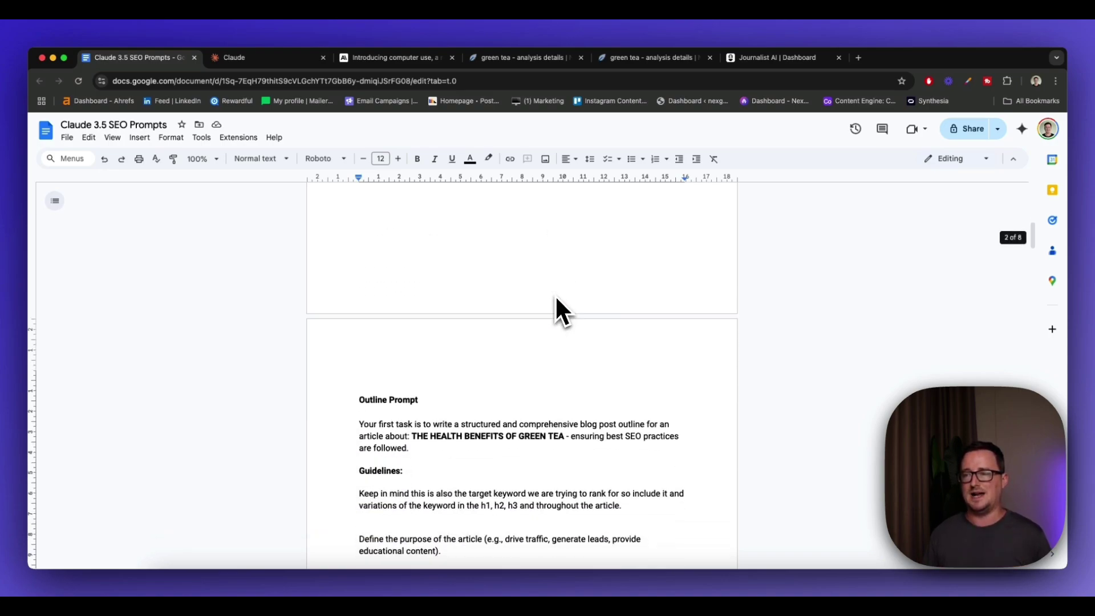
{"action": "scroll", "coordinate": [556, 297], "scroll_direction": "down", "scroll_amount": 3}
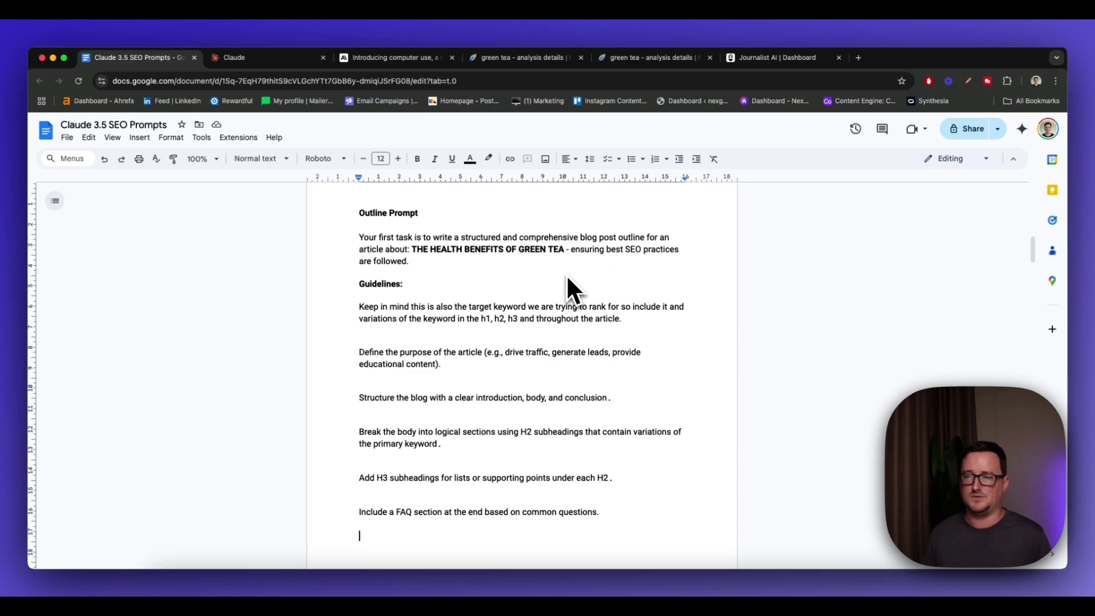
{"action": "scroll", "coordinate": [793, 296], "scroll_direction": "down", "scroll_amount": 1}
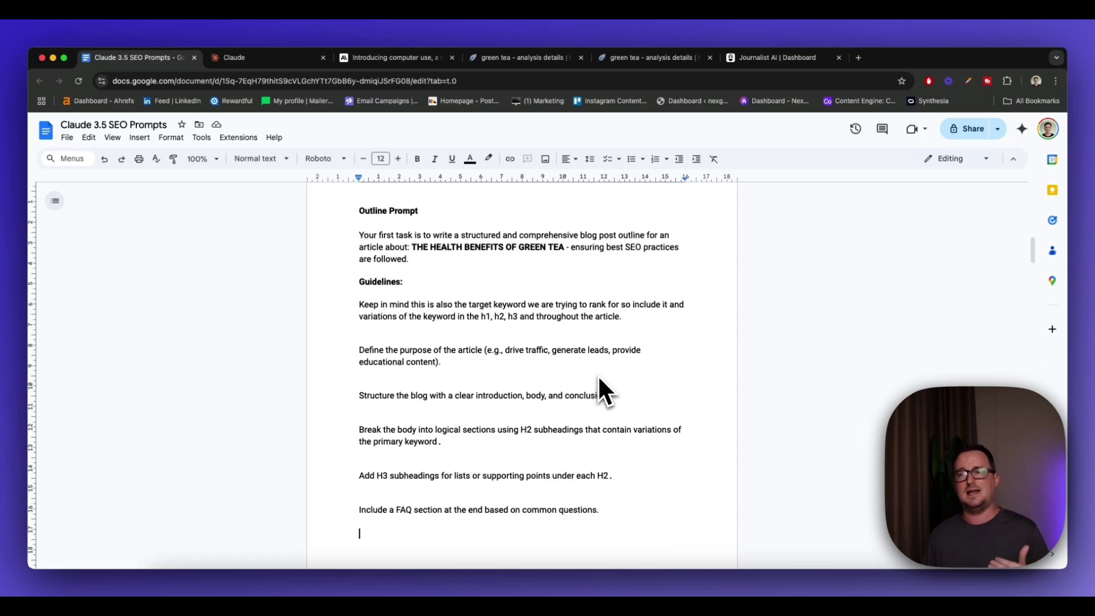
{"action": "scroll", "coordinate": [598, 375], "scroll_direction": "down", "scroll_amount": 1}
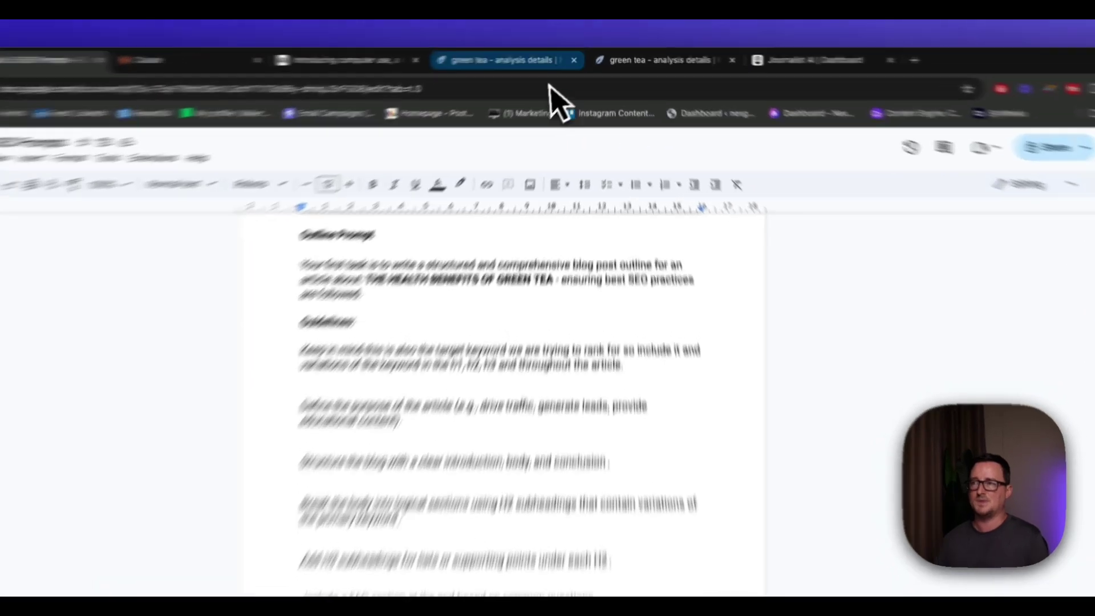
Review NeuronWriter's recommended green tea terms and open the term-list copy options.
{"action": "left_click", "coordinate": [513, 60]}
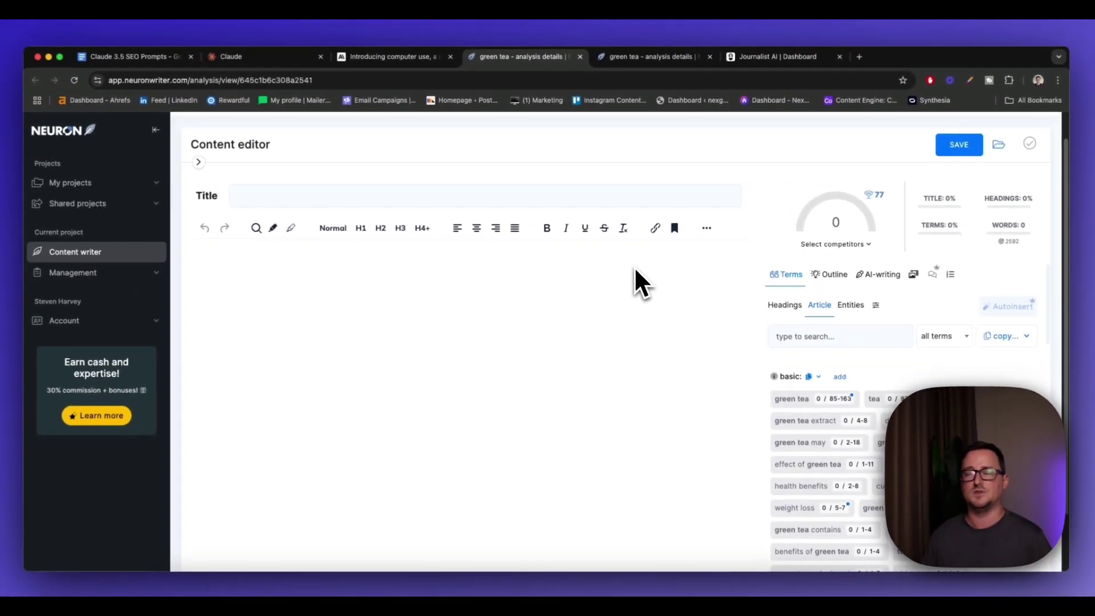
{"action": "scroll", "coordinate": [642, 272], "scroll_direction": "down", "scroll_amount": 2}
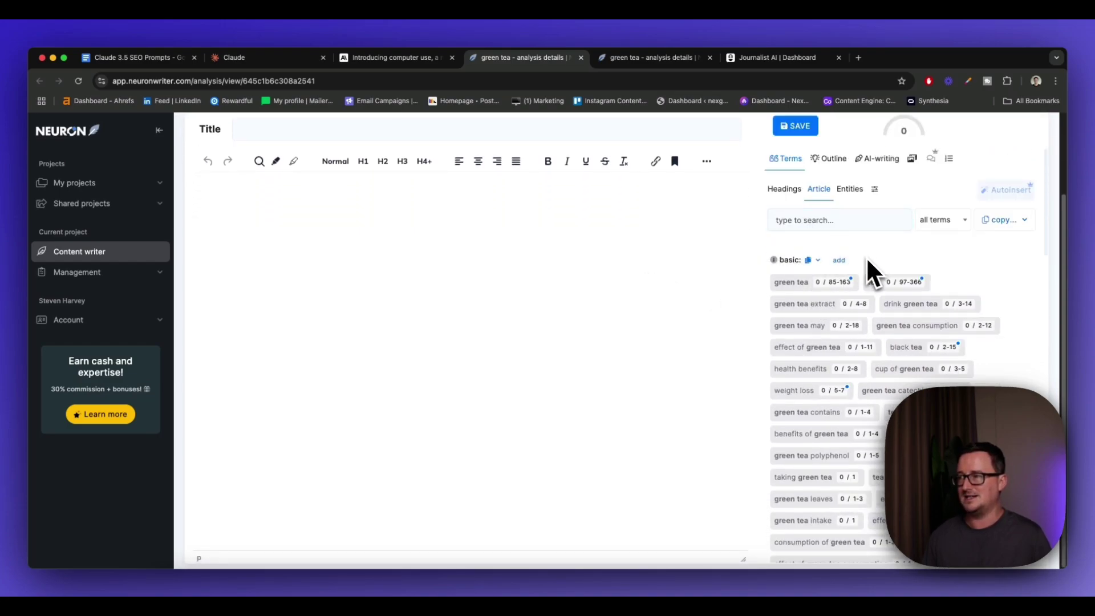
{"action": "scroll", "coordinate": [873, 267], "scroll_direction": "down", "scroll_amount": 6}
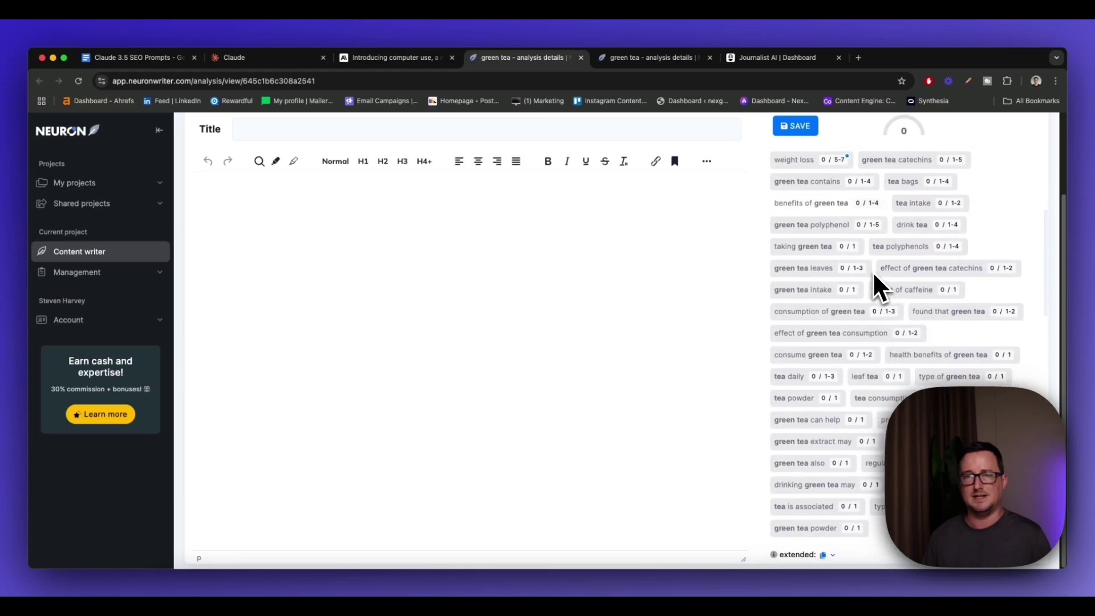
{"action": "scroll", "coordinate": [872, 272], "scroll_direction": "down", "scroll_amount": 3}
{"action": "scroll", "coordinate": [872, 274], "scroll_direction": "up", "scroll_amount": 8}
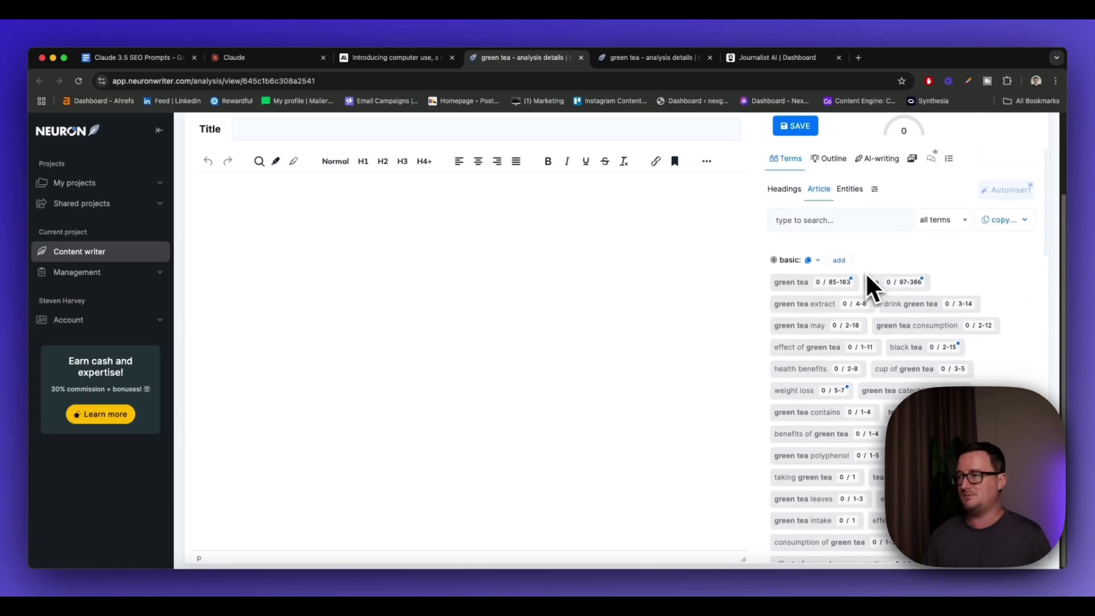
{"action": "scroll", "coordinate": [758, 294], "scroll_direction": "up", "scroll_amount": 2}
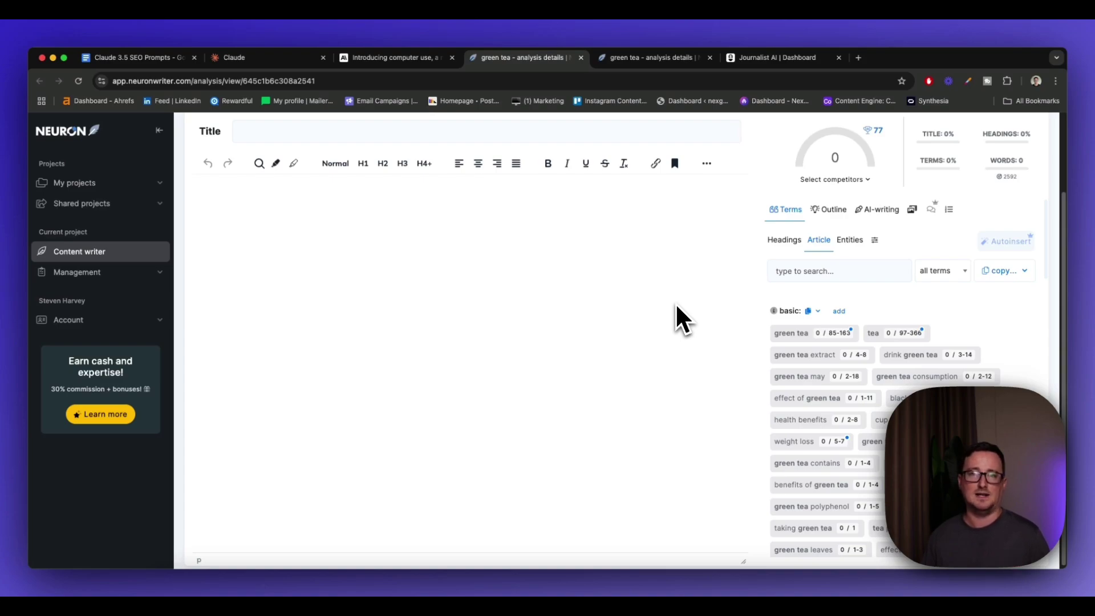
{"action": "scroll", "coordinate": [676, 307], "scroll_direction": "up", "scroll_amount": 1}
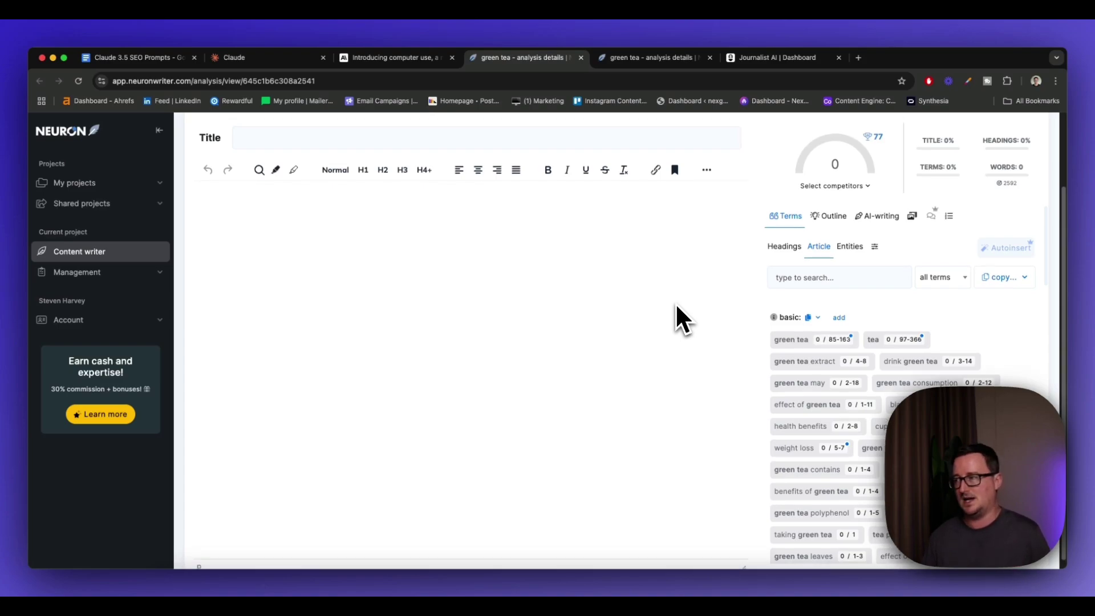
{"action": "left_click", "coordinate": [1001, 294]}
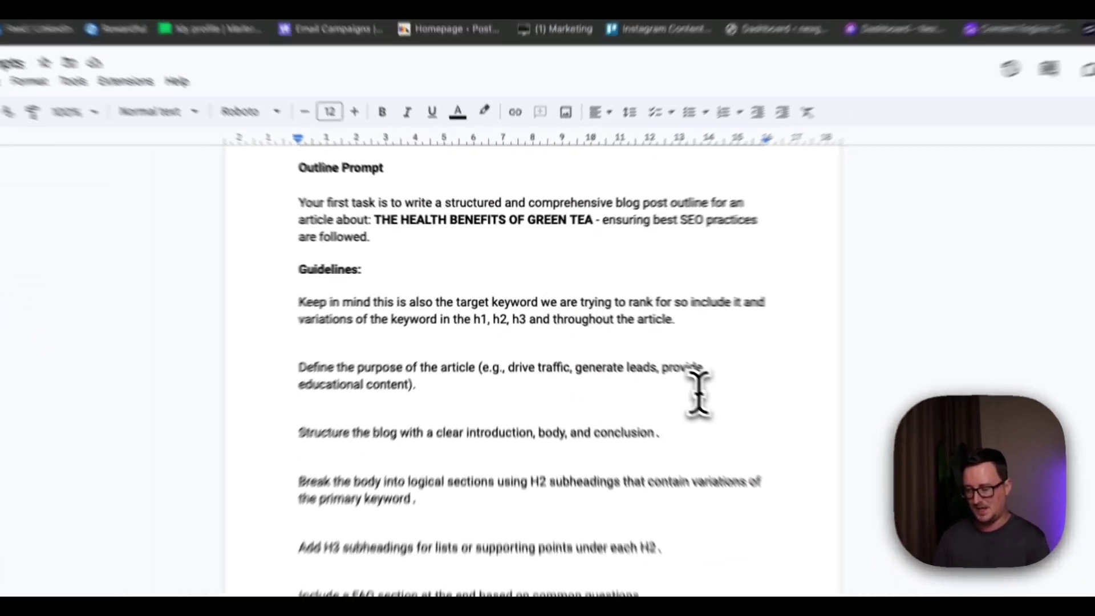
Add the guideline 'Heavily emphasize on keyword LSI's and entities:' below the FAQ line.
{"action": "type", "text": "Emphasis "}
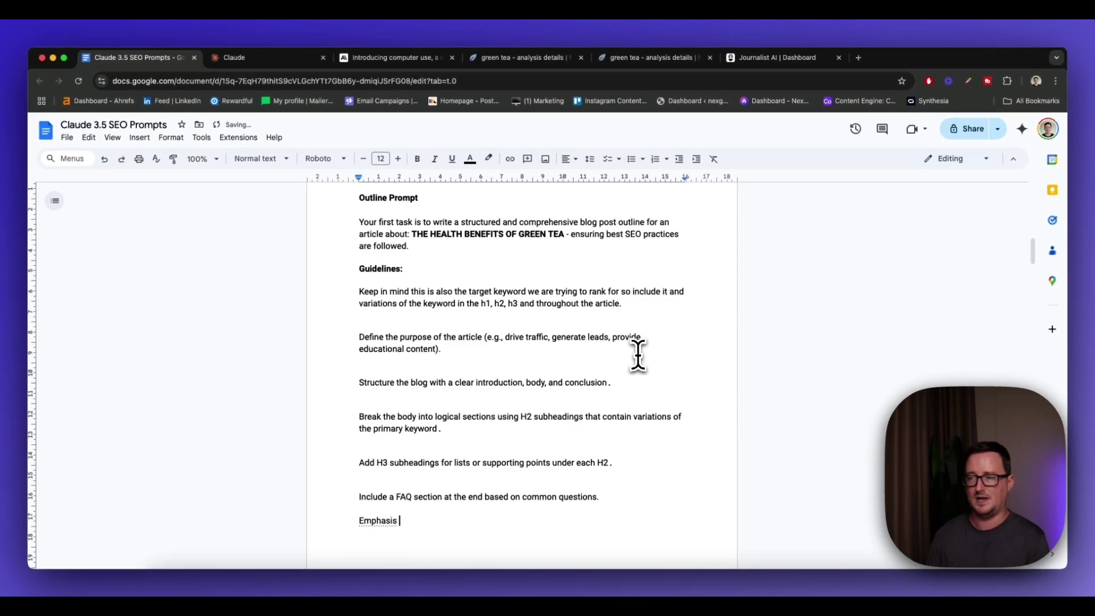
{"action": "type", "text": "on "}
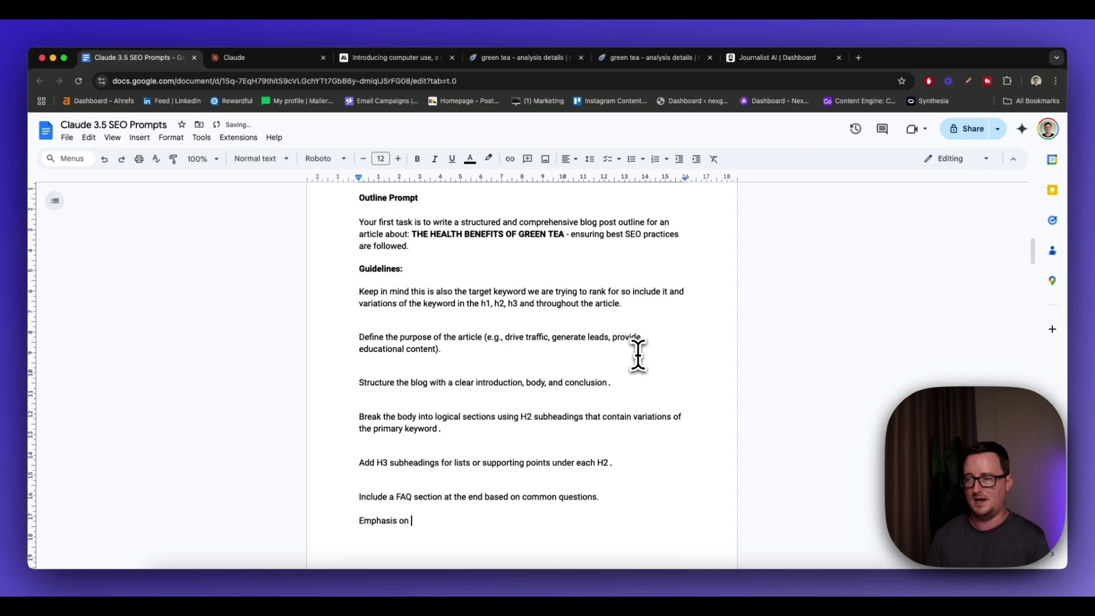
{"action": "type", "text": "keyword LSI'"}
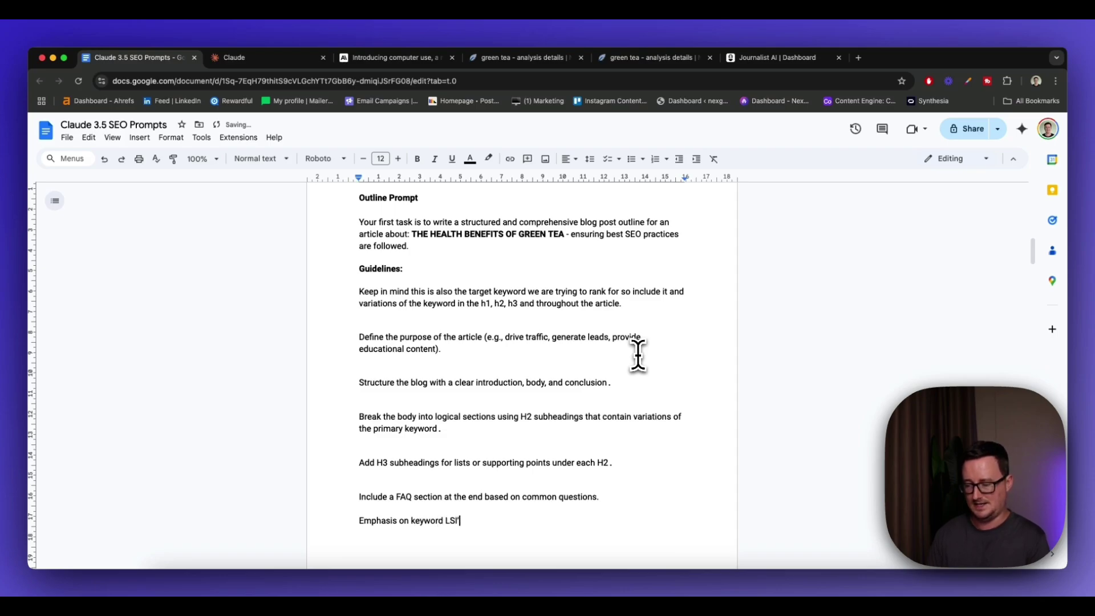
{"action": "type", "text": "s and entities"}
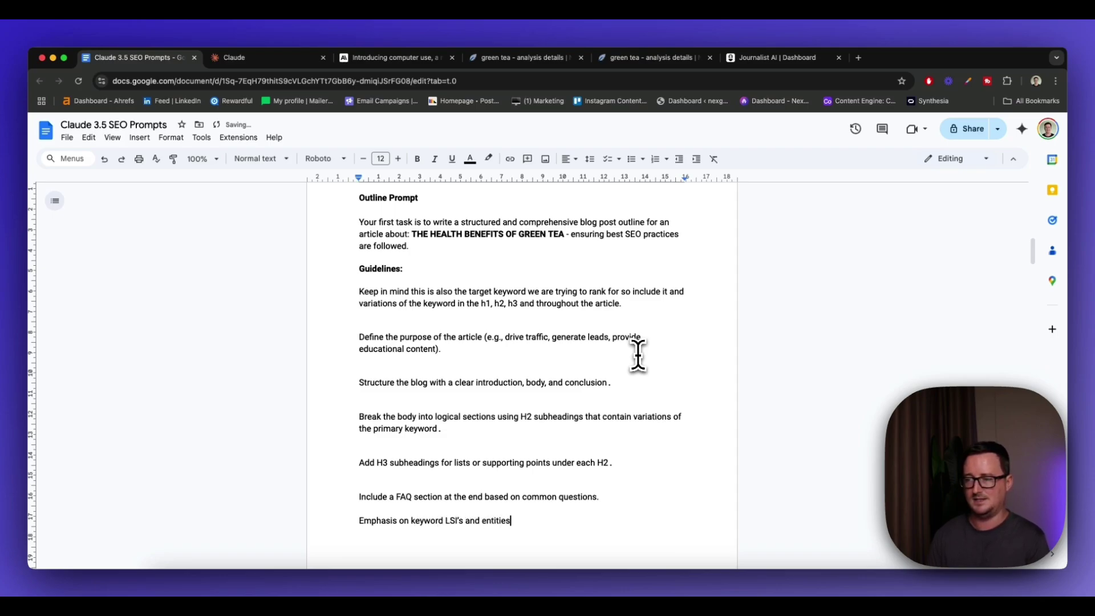
{"action": "type", "text": ":"}
{"action": "key", "text": "Return"}
{"action": "key", "text": "Return"}
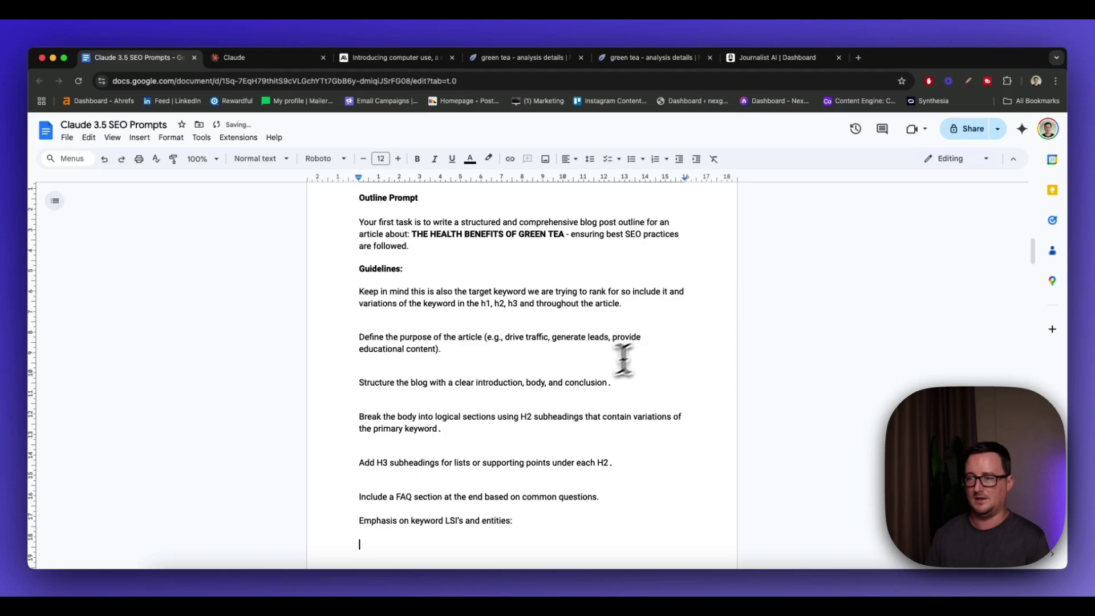
{"action": "left_click", "coordinate": [359, 520]}
{"action": "type", "text": "Heavi"}
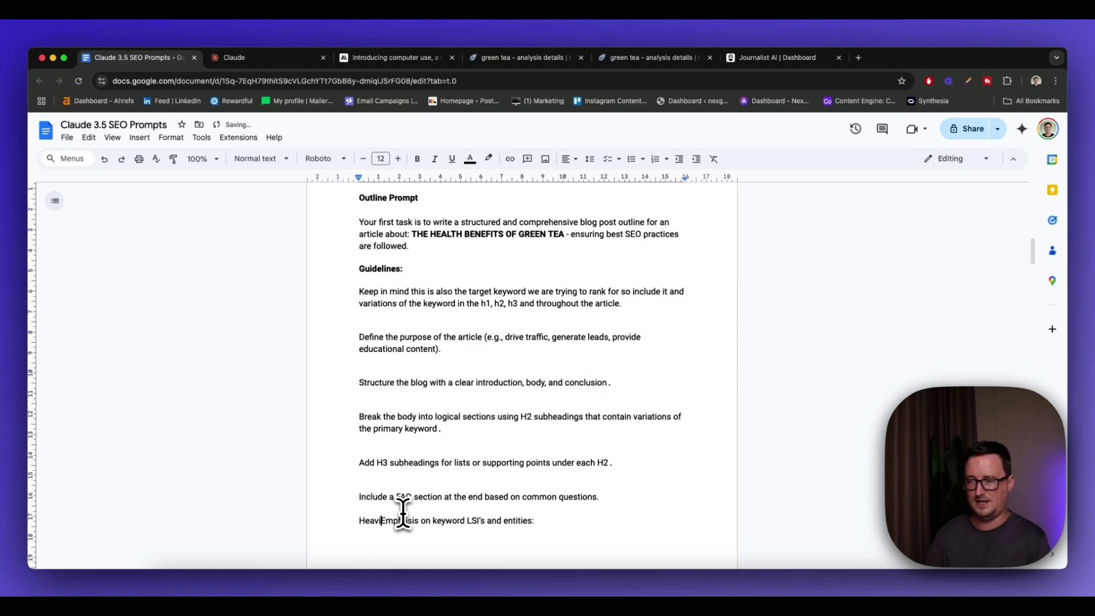
{"action": "type", "text": "ly"}
{"action": "double_click", "coordinate": [394, 521]}
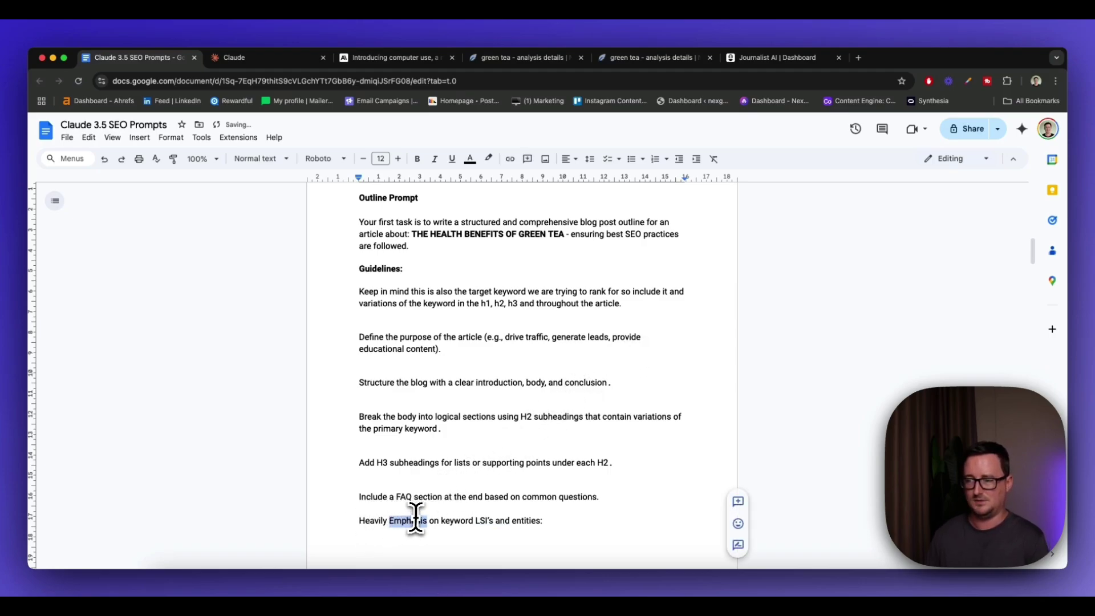
{"action": "type", "text": "emphasis"}
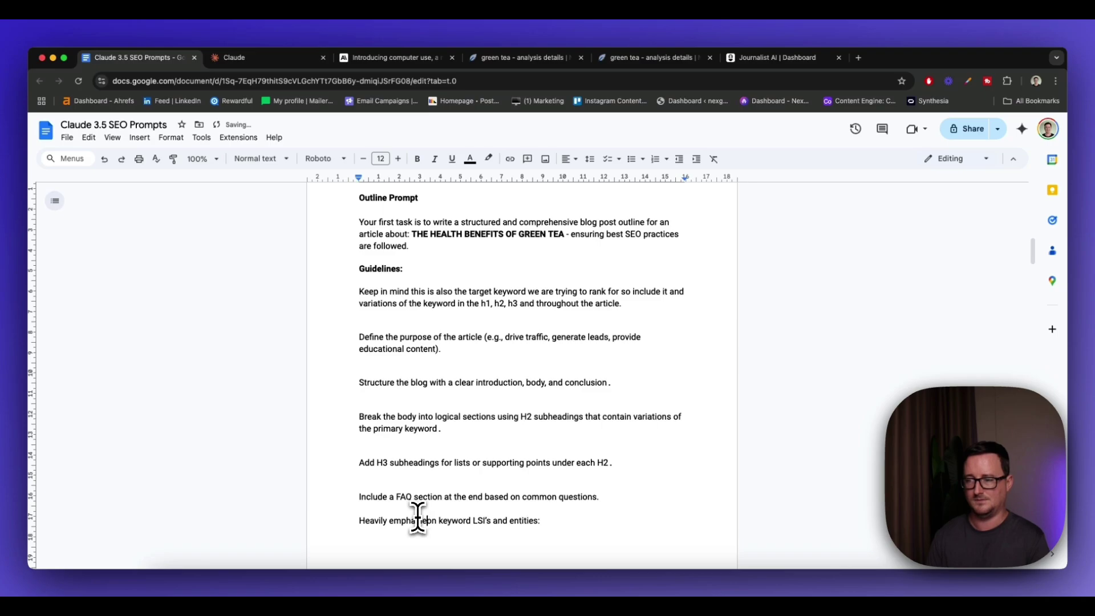
{"action": "key", "text": "BackSpace"}
{"action": "type", "text": "ze"}
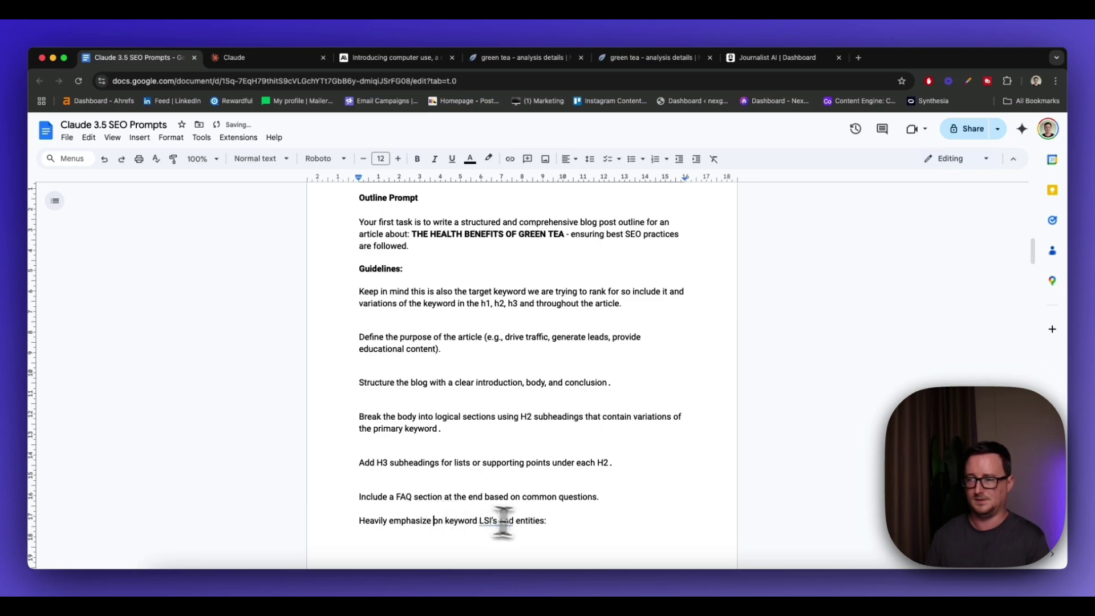
Correct the spelling to 'emphasise' and paste the NeuronWriter terms on a new line below.
{"action": "left_click", "coordinate": [560, 522]}
{"action": "right_click", "coordinate": [406, 521]}
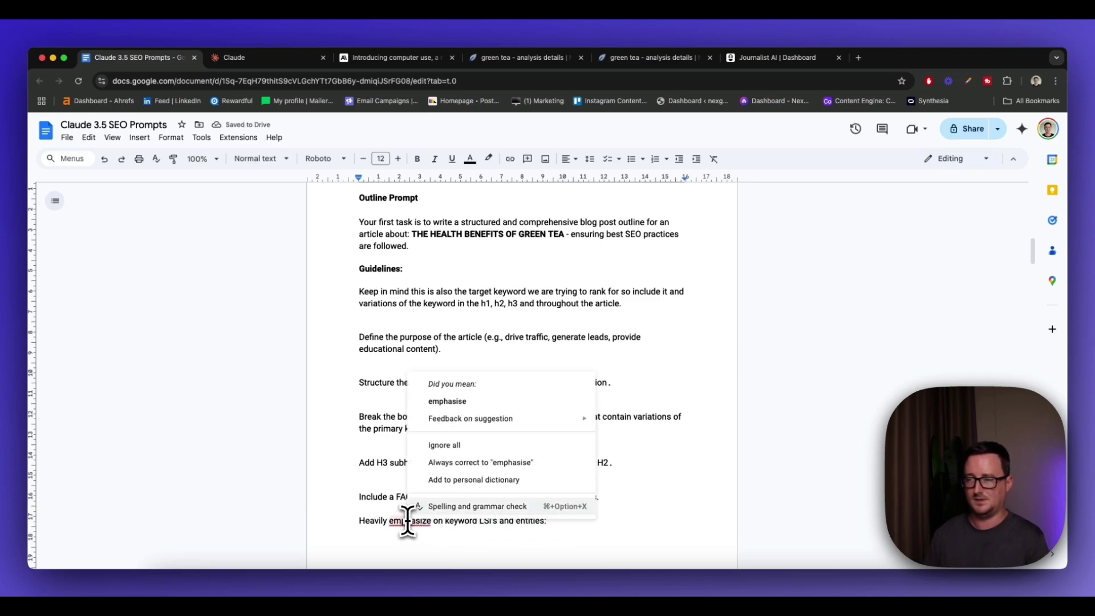
{"action": "left_click", "coordinate": [495, 400]}
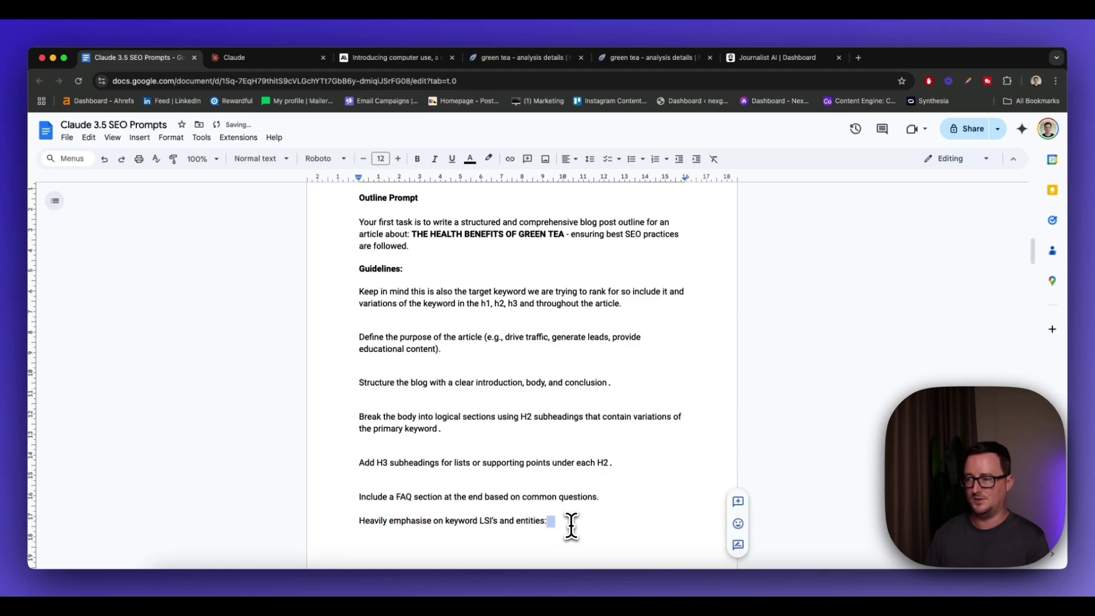
{"action": "key", "text": "Return"}
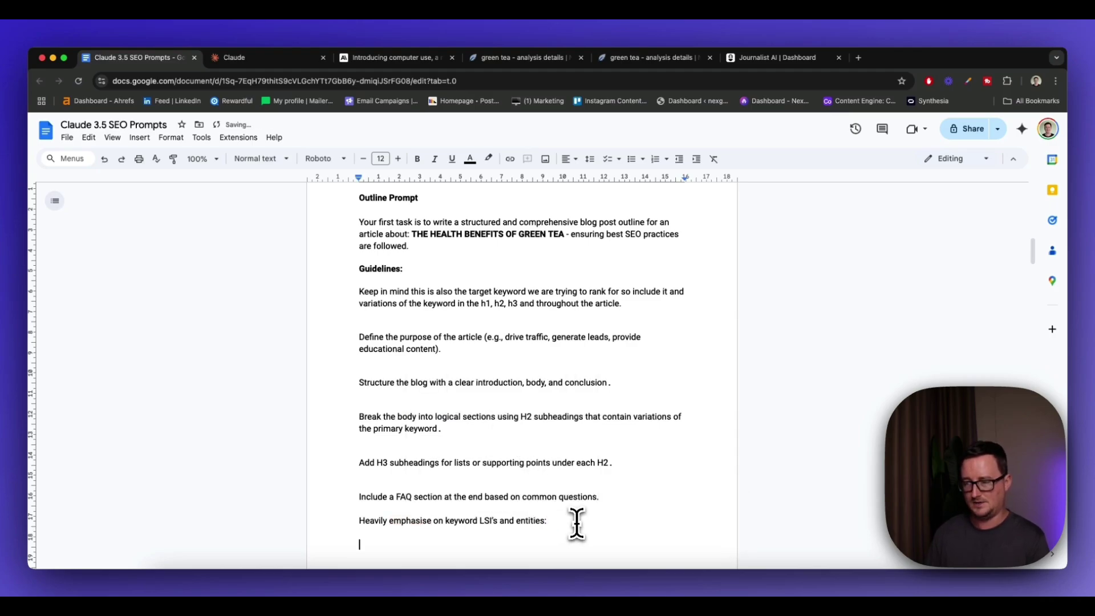
{"action": "key", "text": "super+v"}
{"action": "scroll", "coordinate": [576, 485], "scroll_direction": "up", "scroll_amount": 10}
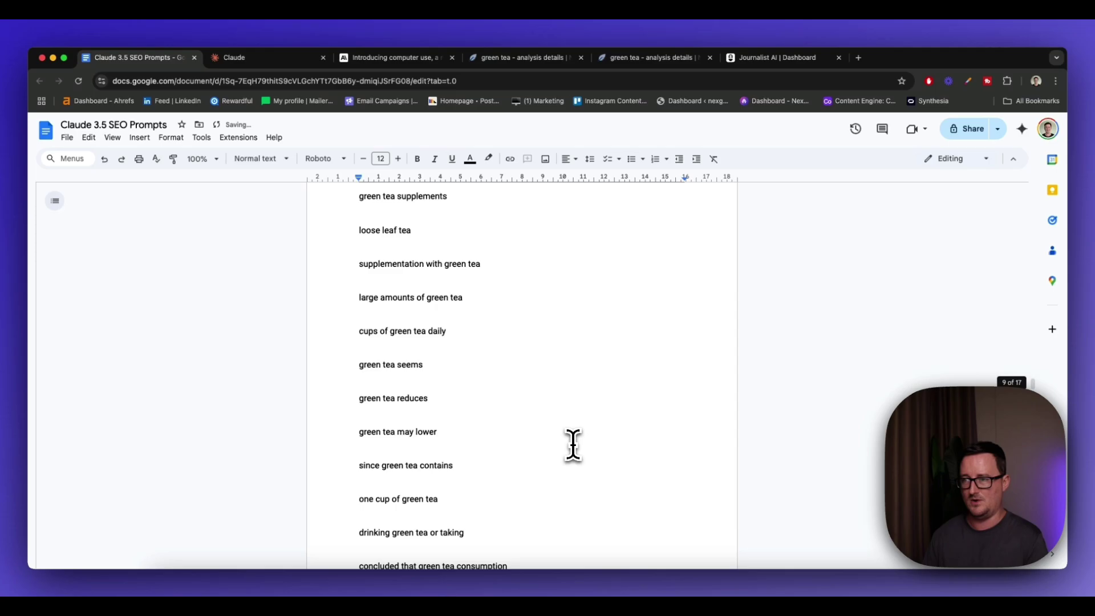
{"action": "scroll", "coordinate": [574, 448], "scroll_direction": "up", "scroll_amount": 20}
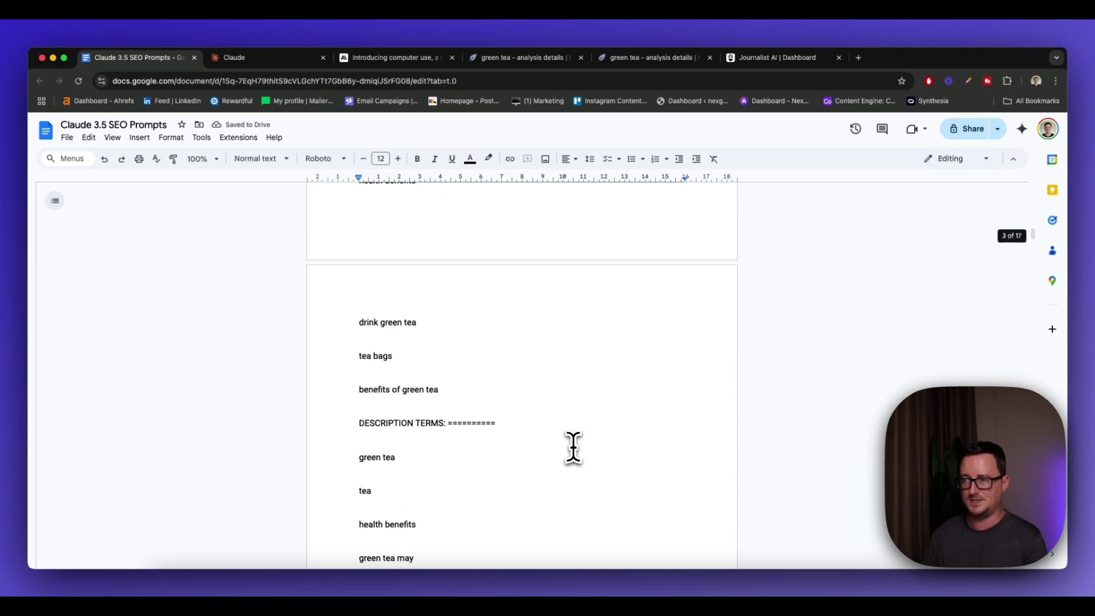
{"action": "scroll", "coordinate": [572, 448], "scroll_direction": "up", "scroll_amount": 5}
{"action": "scroll", "coordinate": [572, 447], "scroll_direction": "down", "scroll_amount": 4}
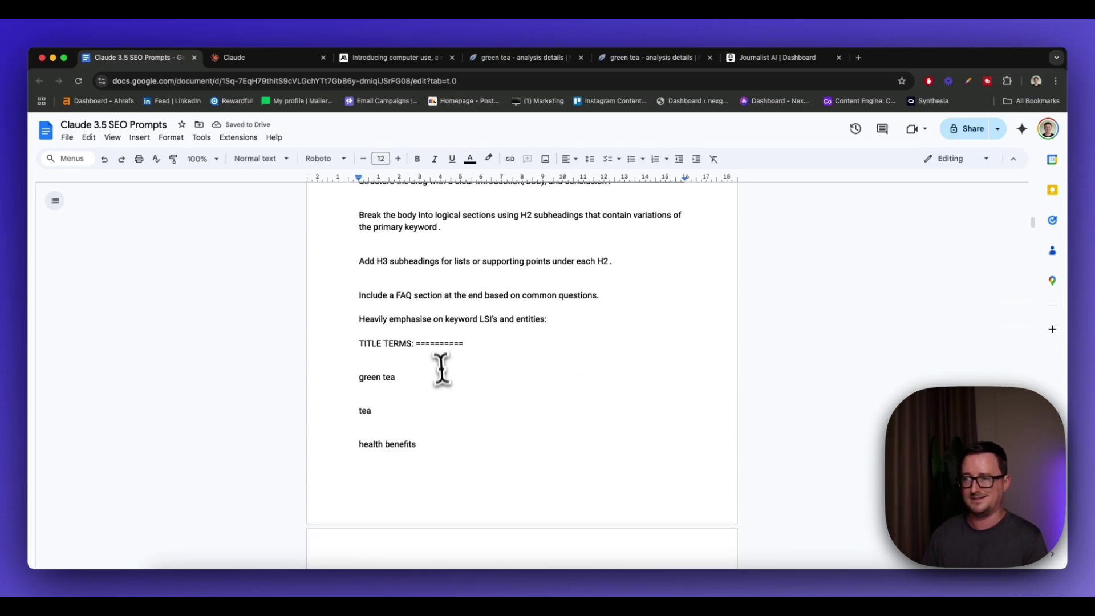
{"action": "scroll", "coordinate": [552, 399], "scroll_direction": "down", "scroll_amount": 4}
{"action": "scroll", "coordinate": [553, 404], "scroll_direction": "down", "scroll_amount": 5}
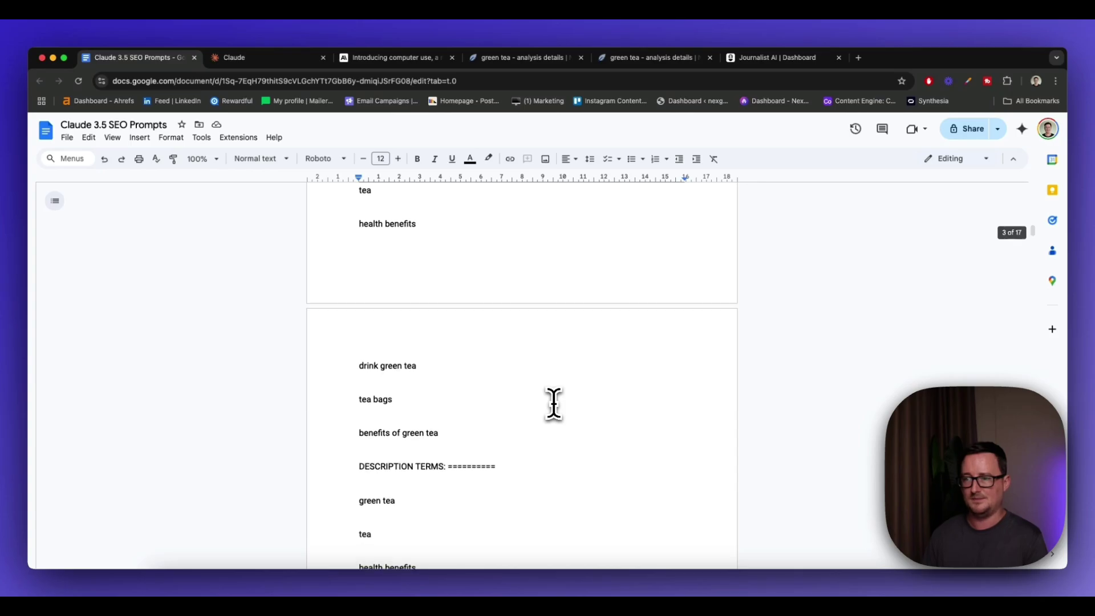
{"action": "scroll", "coordinate": [553, 405], "scroll_direction": "up", "scroll_amount": 12}
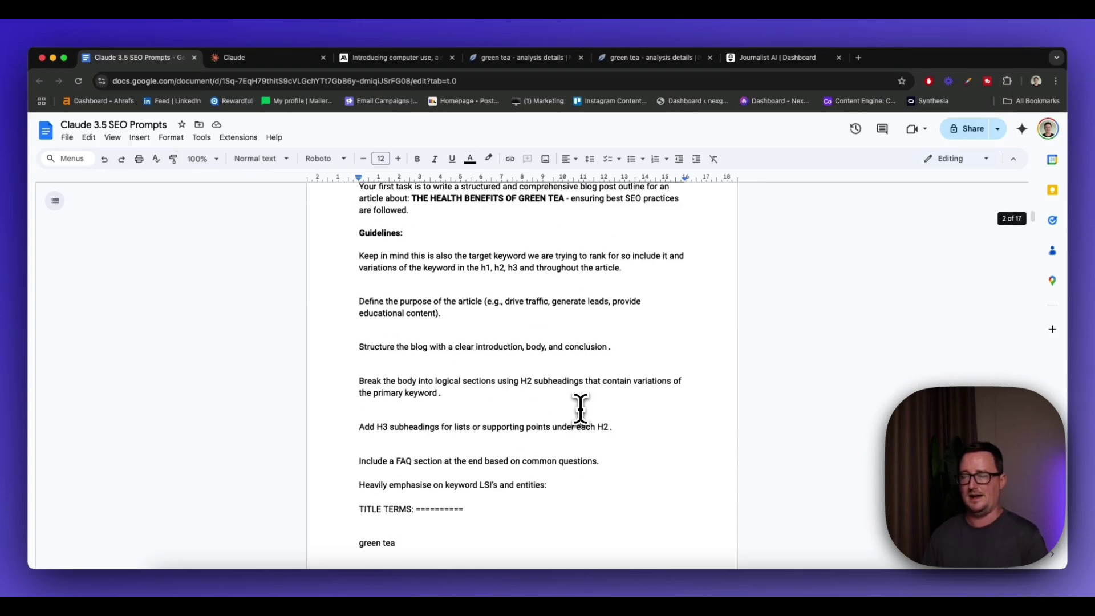
{"action": "scroll", "coordinate": [581, 411], "scroll_direction": "down", "scroll_amount": 2}
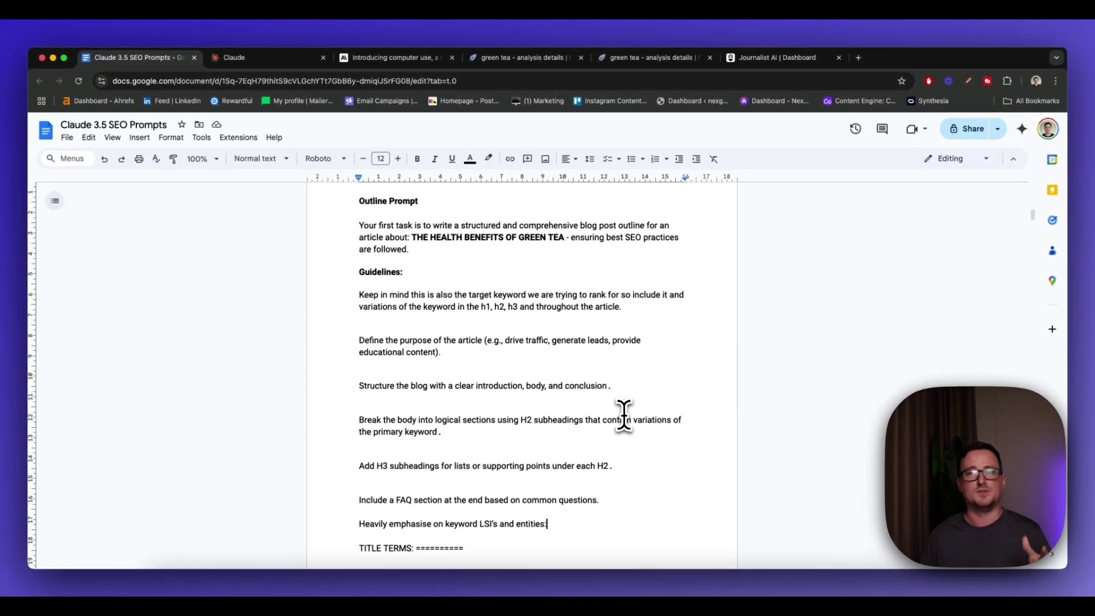
{"action": "scroll", "coordinate": [624, 415], "scroll_direction": "down", "scroll_amount": 5}
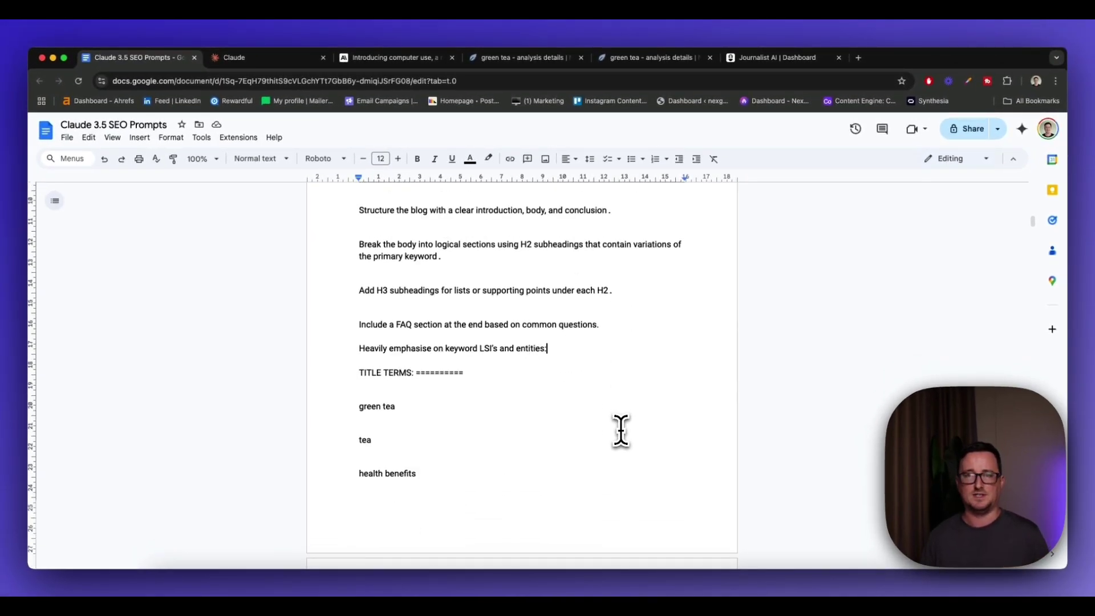
{"action": "scroll", "coordinate": [621, 431], "scroll_direction": "up", "scroll_amount": 6}
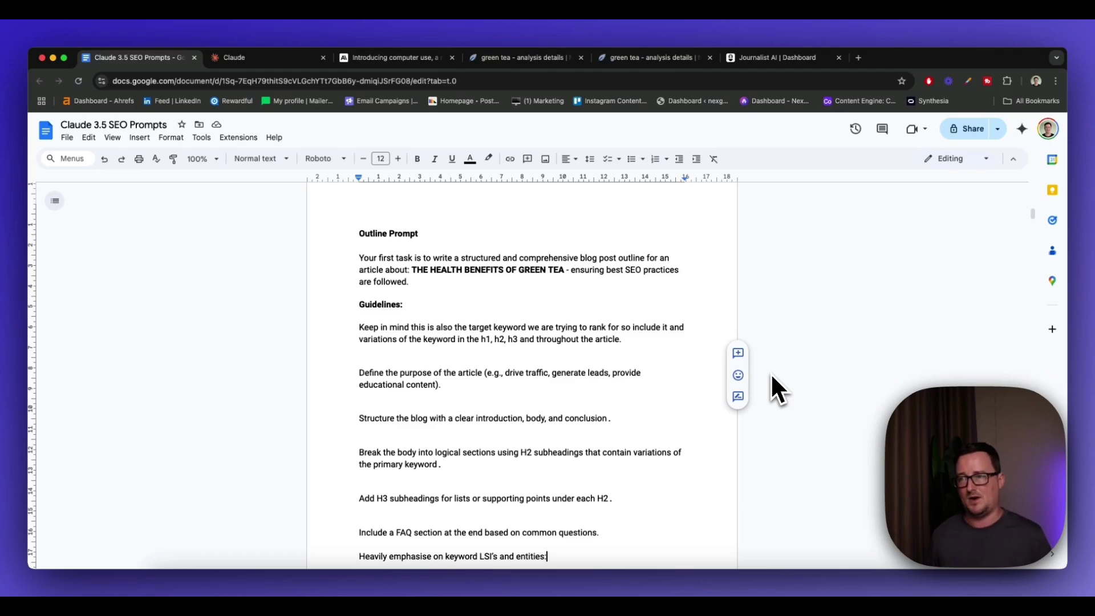
{"action": "scroll", "coordinate": [767, 343], "scroll_direction": "up", "scroll_amount": 1}
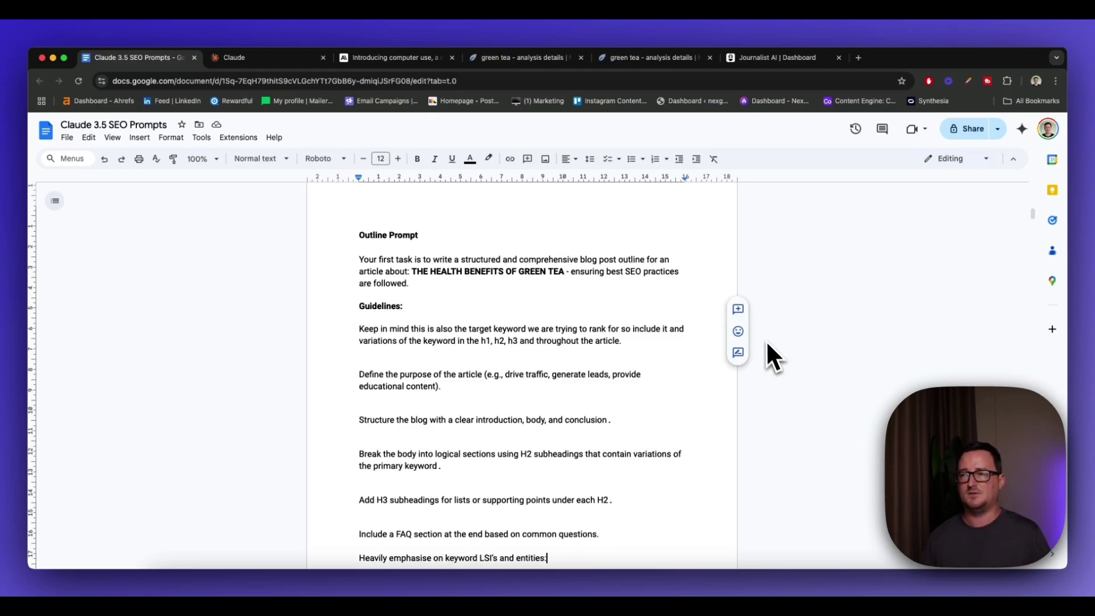
{"action": "scroll", "coordinate": [752, 341], "scroll_direction": "up", "scroll_amount": 15}
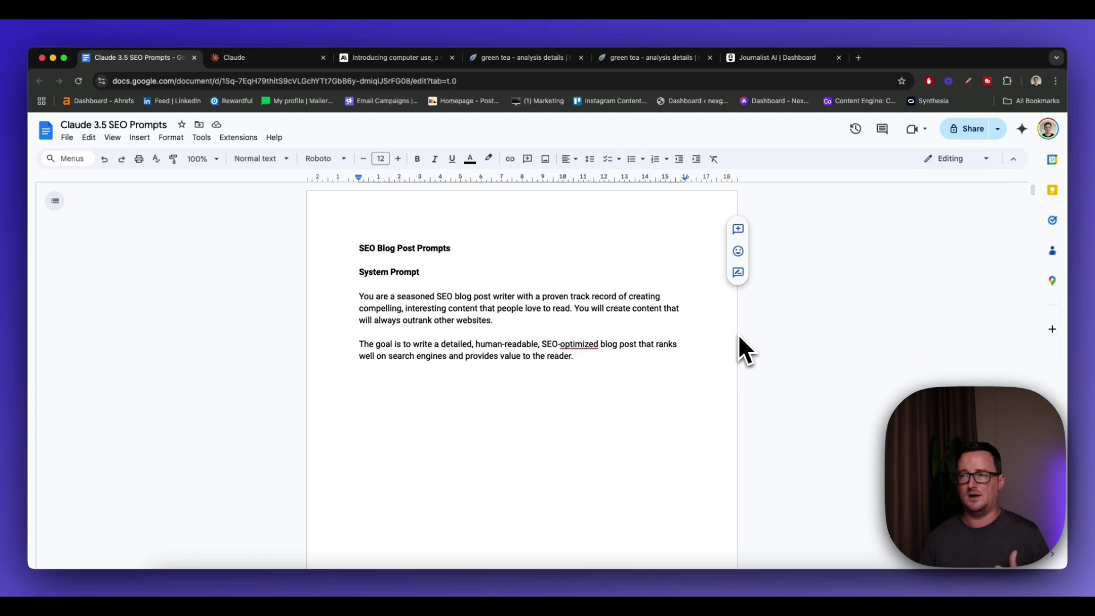
Select both System Prompt paragraphs, from 'You are' through 'reader.'.
{"action": "scroll", "coordinate": [741, 349], "scroll_direction": "down", "scroll_amount": 1}
{"action": "scroll", "coordinate": [739, 349], "scroll_direction": "up", "scroll_amount": 1}
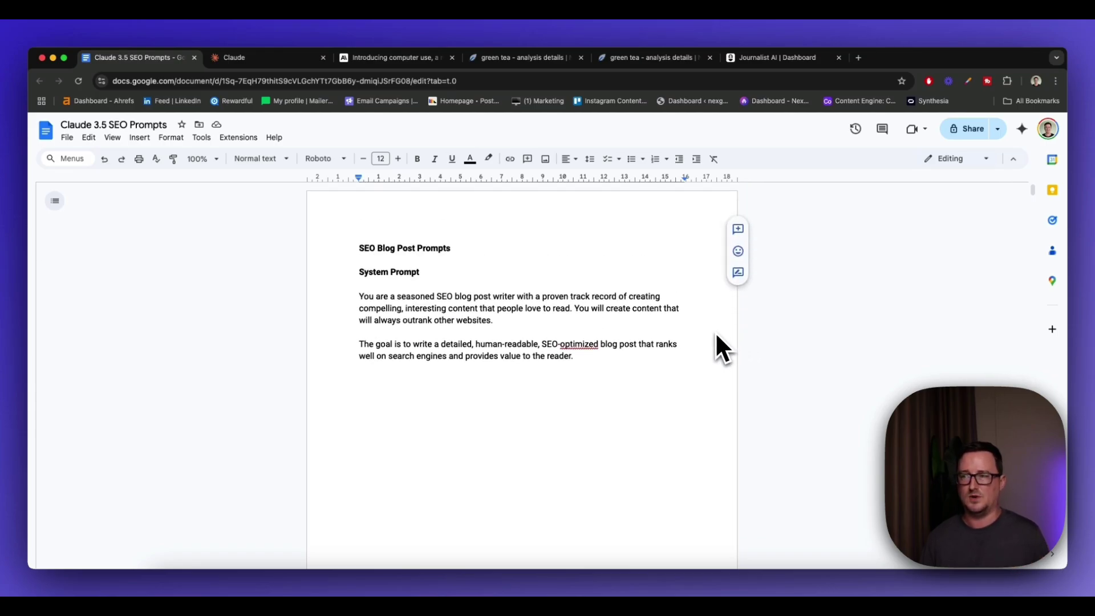
{"action": "scroll", "coordinate": [693, 333], "scroll_direction": "down", "scroll_amount": 9}
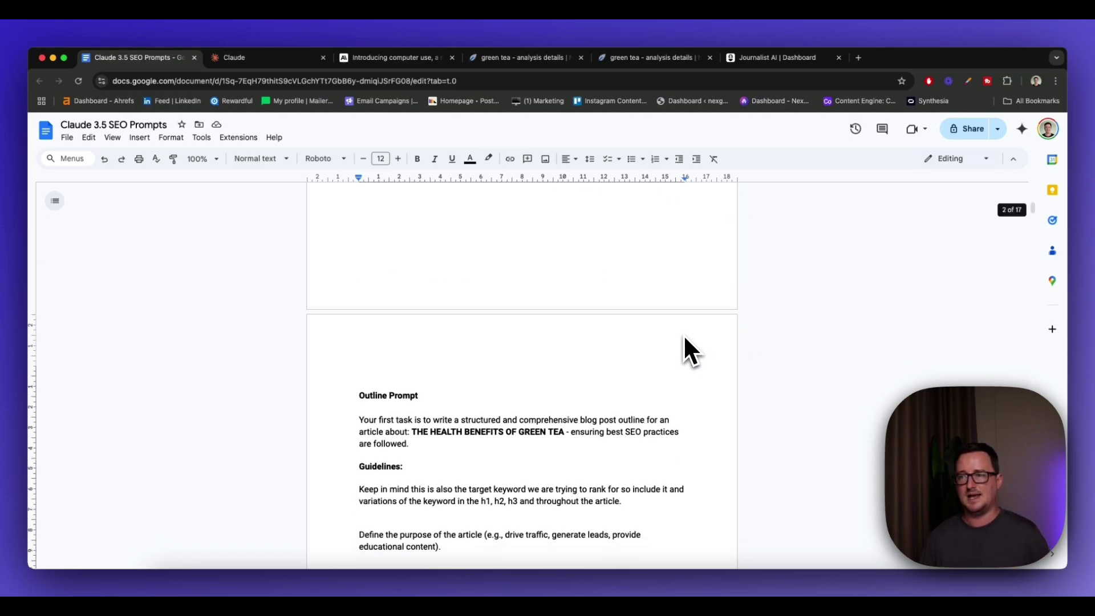
{"action": "scroll", "coordinate": [685, 339], "scroll_direction": "down", "scroll_amount": 5}
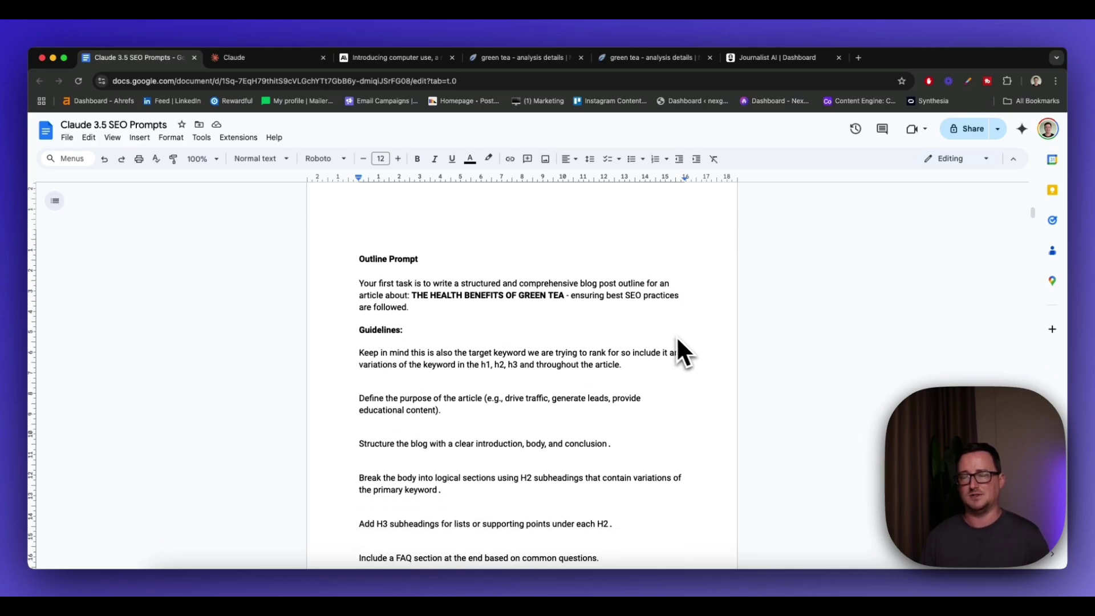
{"action": "scroll", "coordinate": [634, 328], "scroll_direction": "up", "scroll_amount": 12}
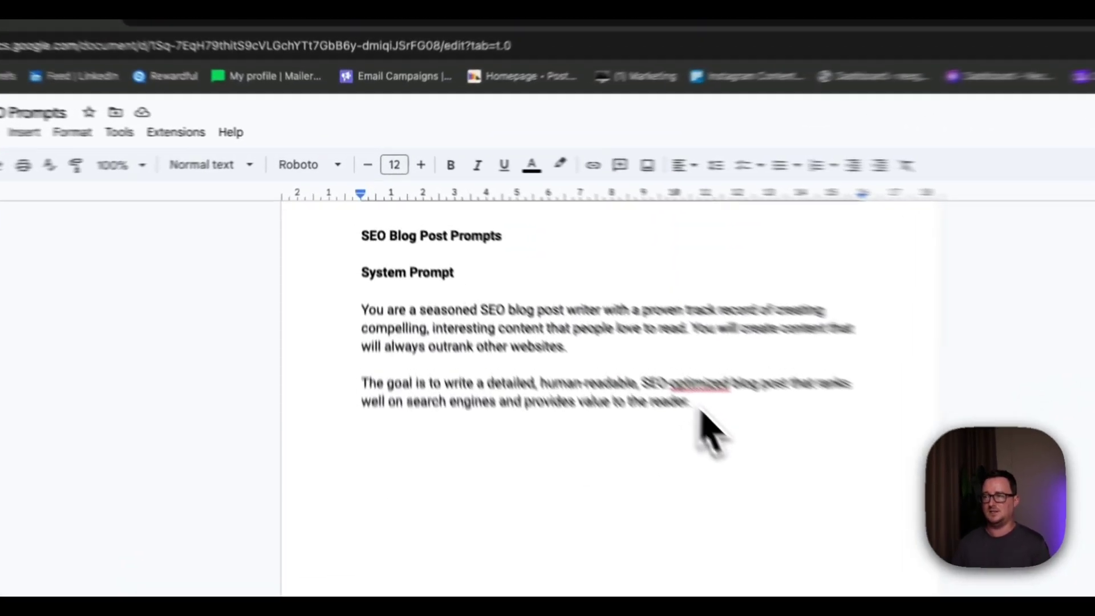
{"action": "left_click_drag", "start_coordinate": [574, 313], "coordinate": [358, 253]}
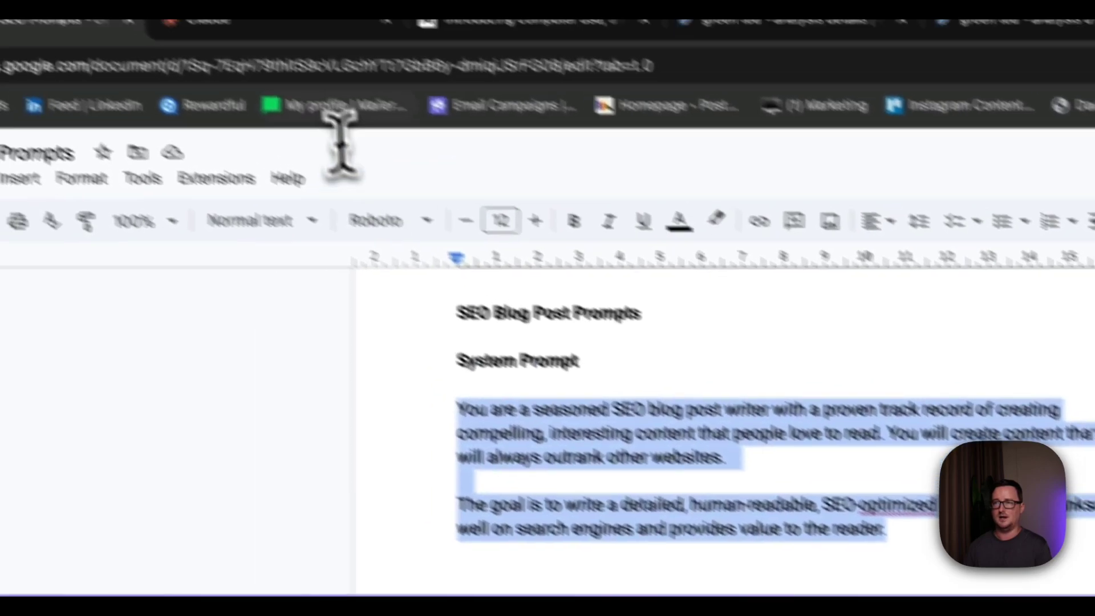
Copy the system prompt and send it to Claude as a new chat message.
{"action": "key", "text": "ctrl+c"}
{"action": "left_click", "coordinate": [342, 23]}
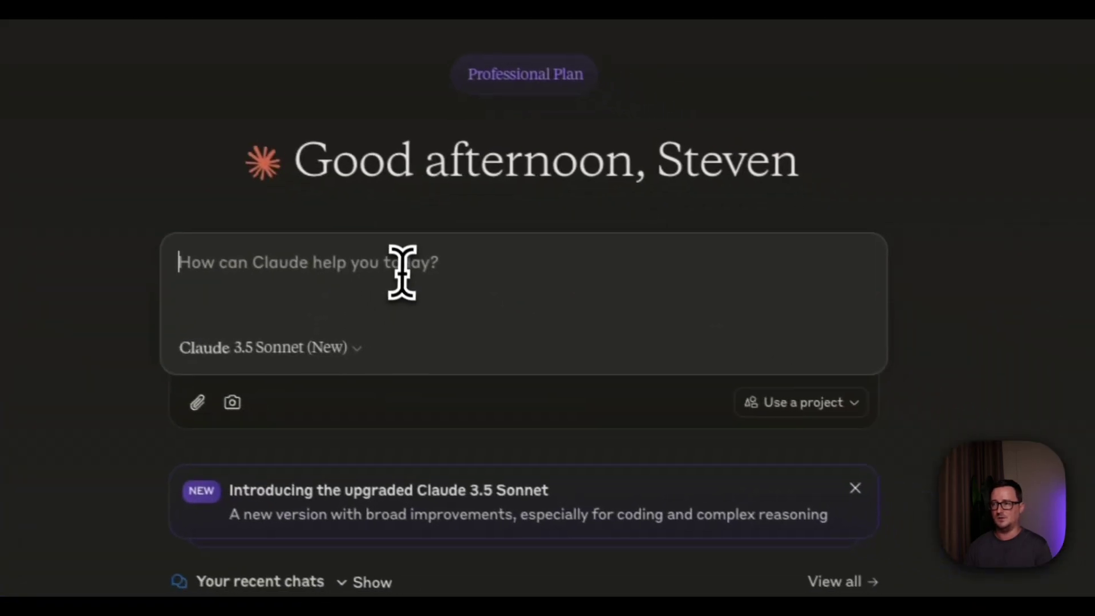
{"action": "key", "text": "ctrl+v"}
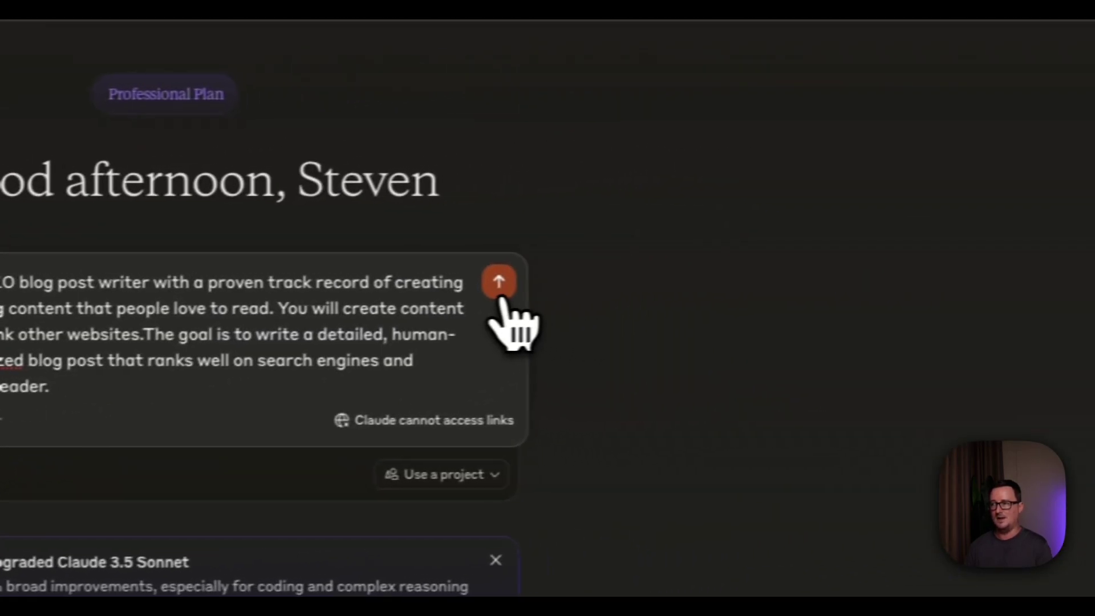
{"action": "left_click", "coordinate": [499, 285]}
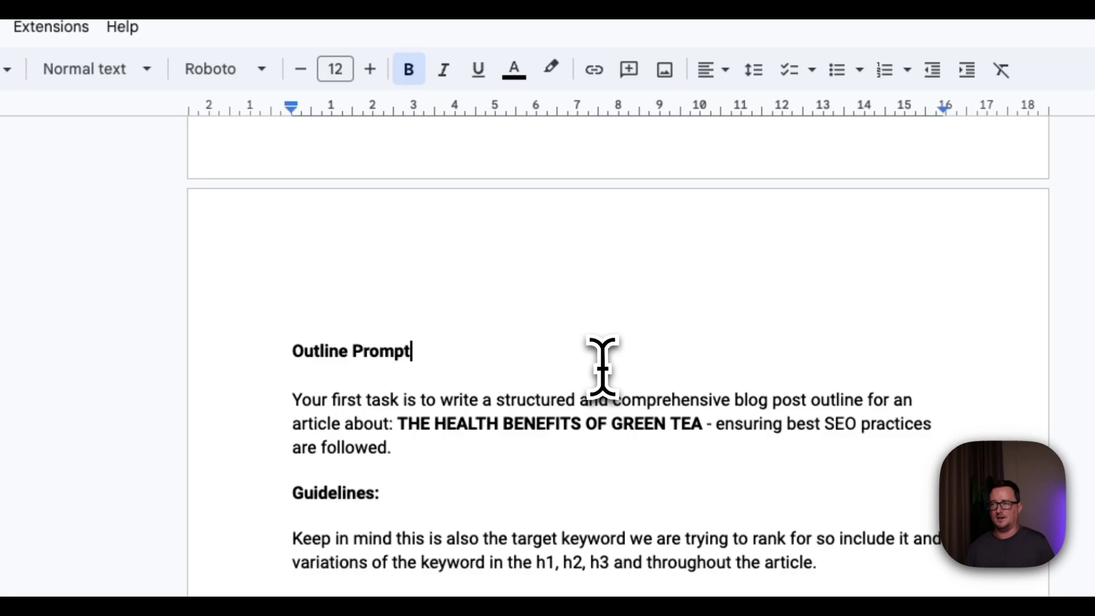
Select the outline prompt from 'Your first task' through the end of the keyword lists.
{"action": "left_click_drag", "start_coordinate": [293, 357], "coordinate": [528, 406]}
{"action": "scroll", "coordinate": [589, 325], "scroll_direction": "down", "scroll_amount": 15}
{"action": "scroll", "coordinate": [601, 345], "scroll_direction": "down", "scroll_amount": 15}
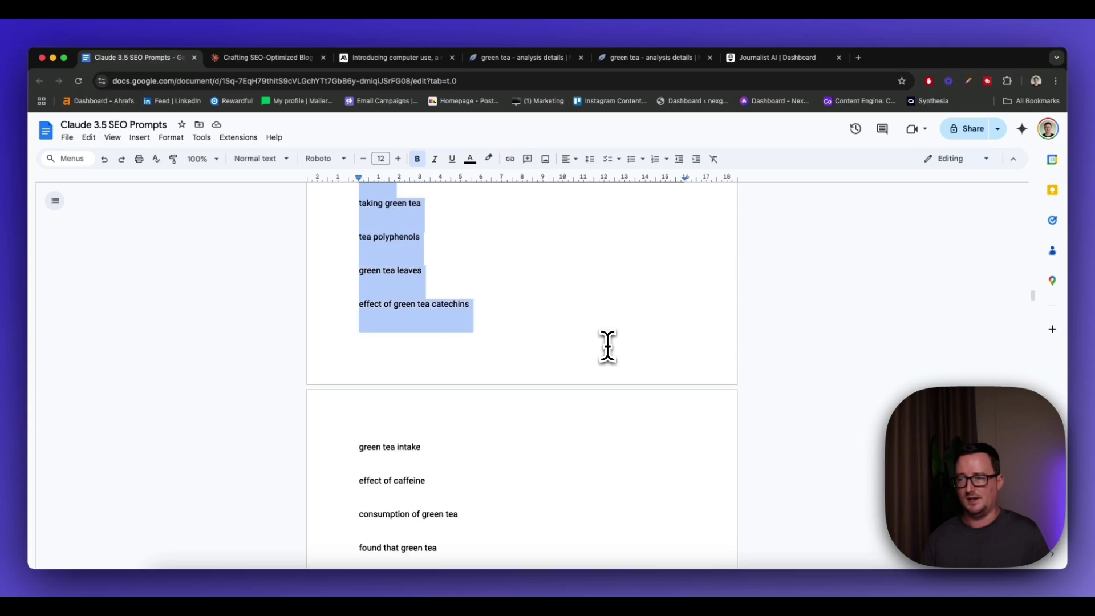
{"action": "scroll", "coordinate": [604, 352], "scroll_direction": "down", "scroll_amount": 12}
{"action": "scroll", "coordinate": [597, 360], "scroll_direction": "down", "scroll_amount": 10}
{"action": "scroll", "coordinate": [582, 359], "scroll_direction": "down", "scroll_amount": 20}
{"action": "scroll", "coordinate": [582, 360], "scroll_direction": "down", "scroll_amount": 20}
{"action": "scroll", "coordinate": [548, 376], "scroll_direction": "down", "scroll_amount": 2}
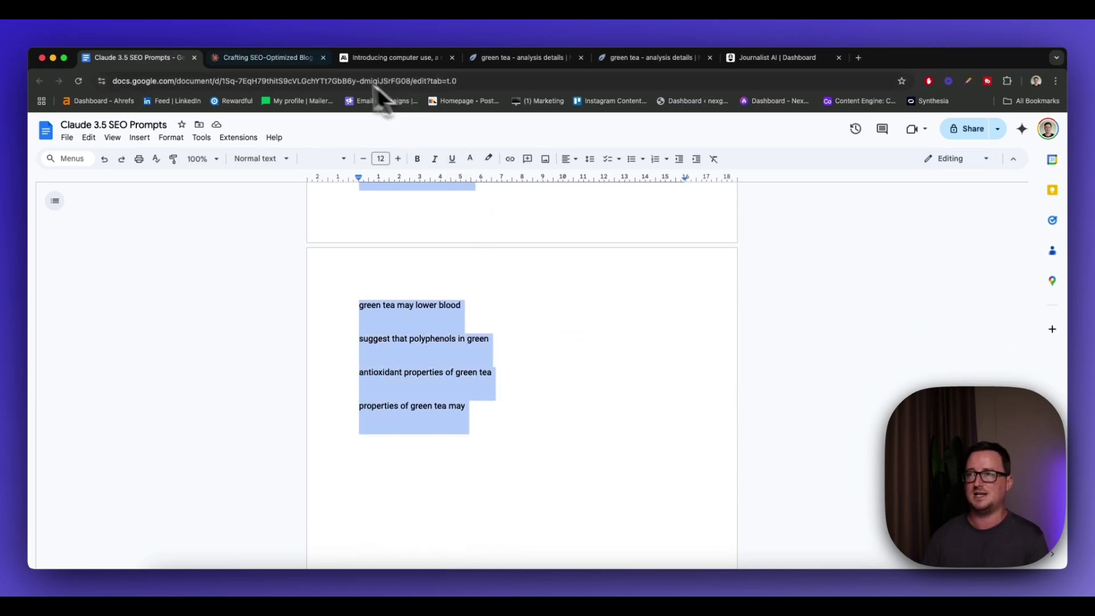
Paste the outline prompt with keywords into Claude's reply and send it.
{"action": "key", "text": "ctrl+Tab"}
{"action": "key", "text": "super+v"}
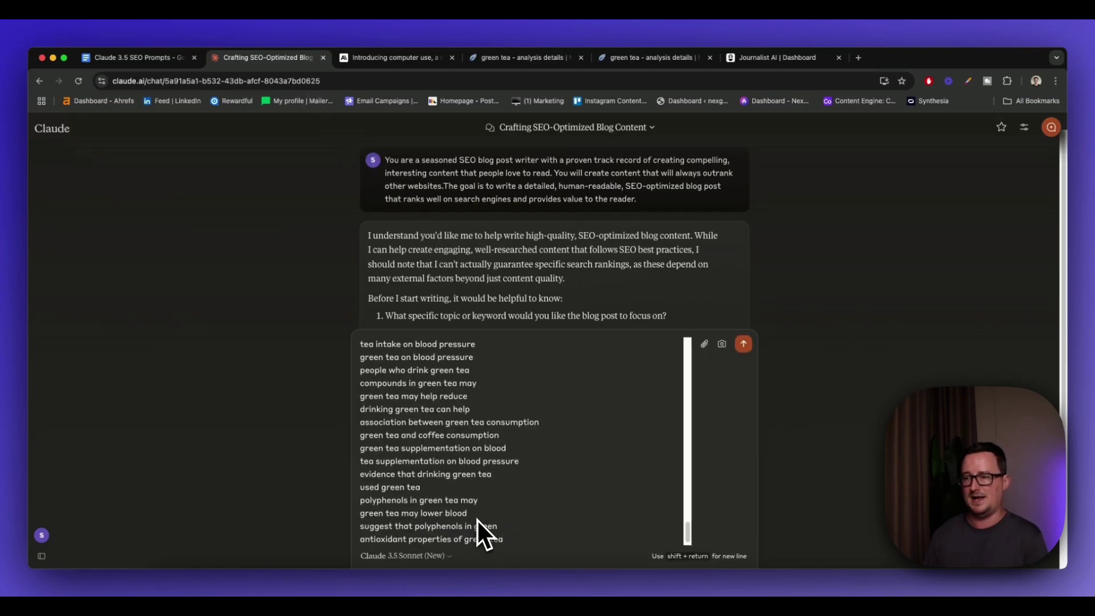
{"action": "key", "text": "Return"}
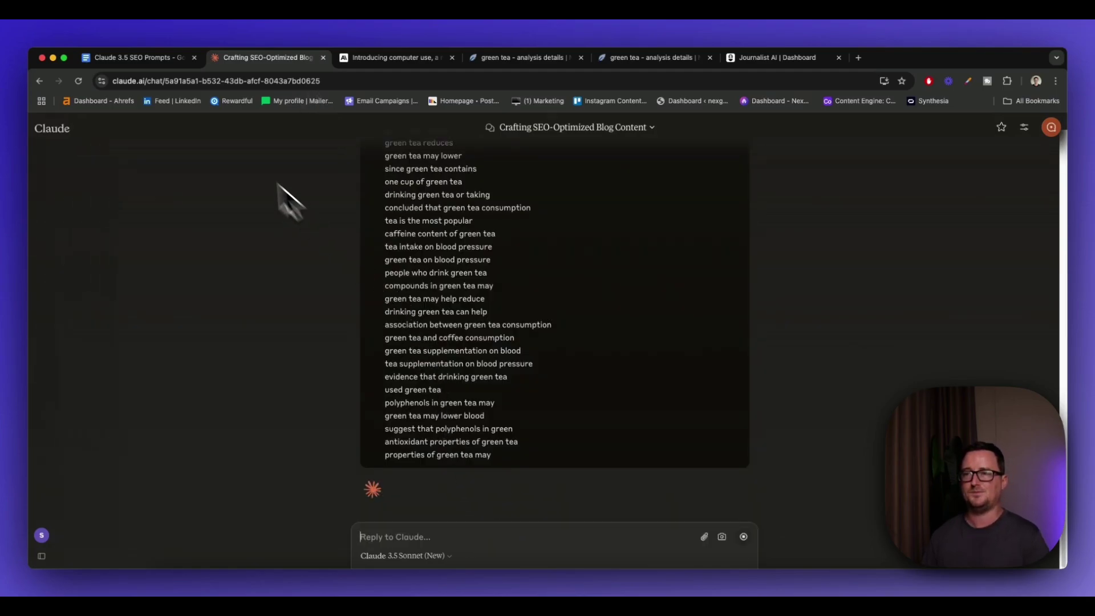
{"action": "left_click", "coordinate": [166, 60]}
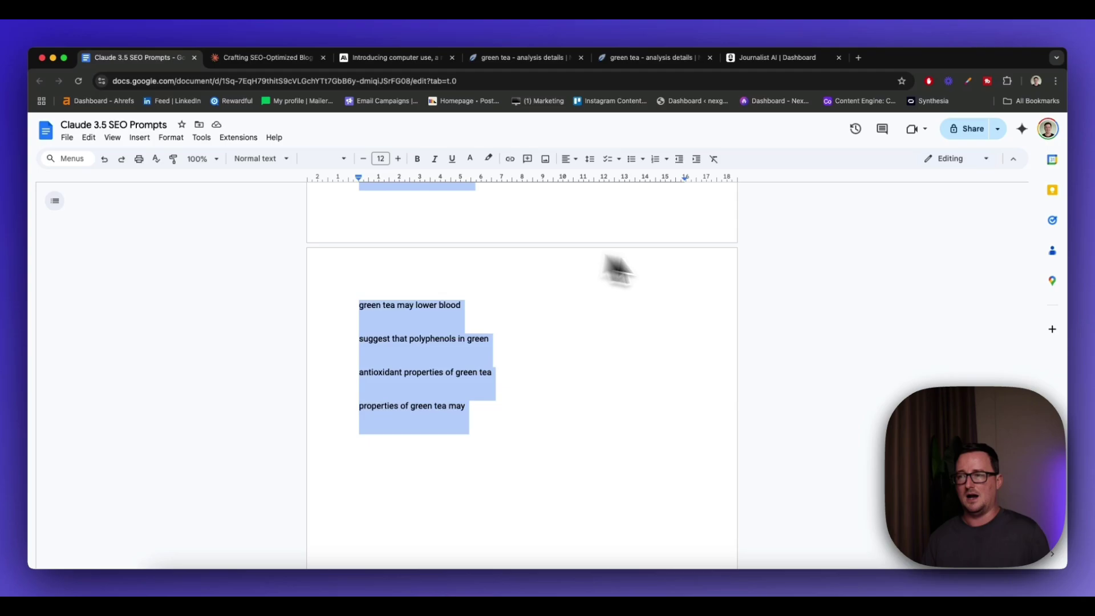
{"action": "left_click", "coordinate": [832, 289]}
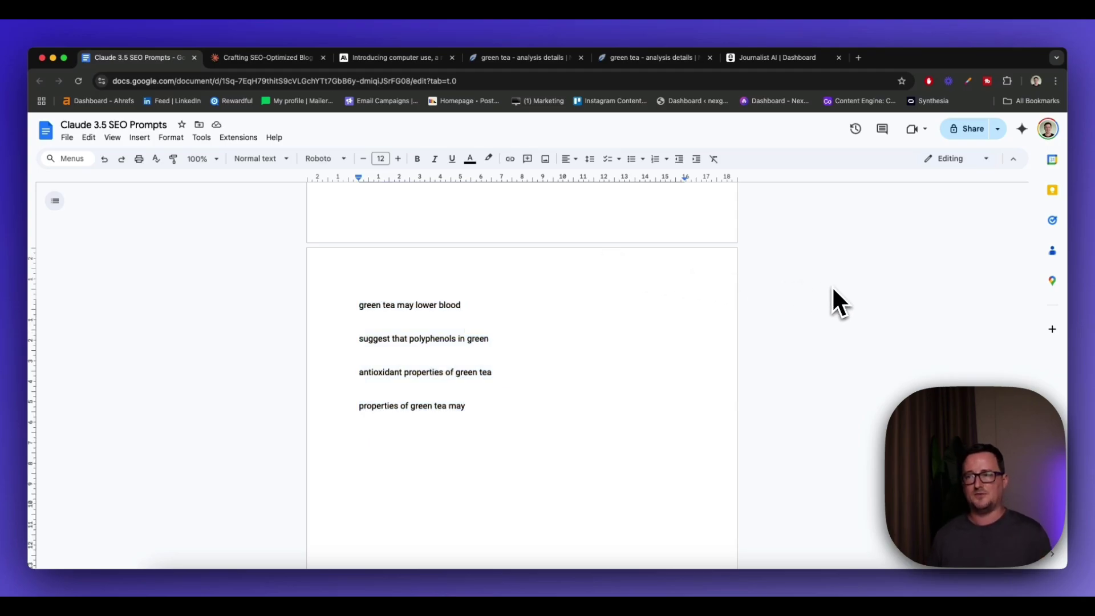
{"action": "scroll", "coordinate": [832, 299], "scroll_direction": "down", "scroll_amount": 10}
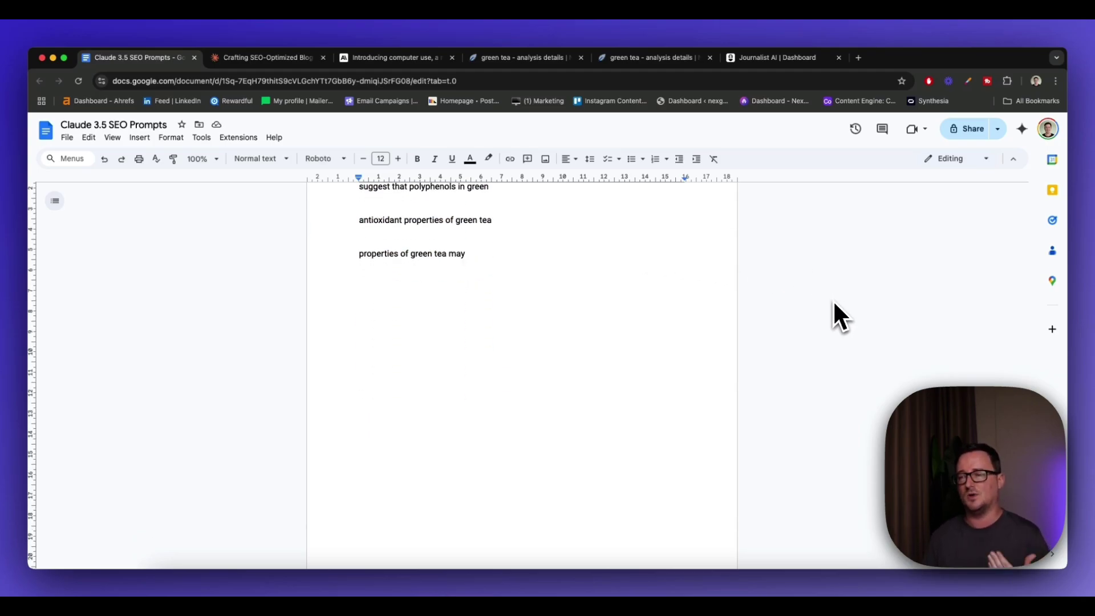
{"action": "scroll", "coordinate": [832, 300], "scroll_direction": "up", "scroll_amount": 2}
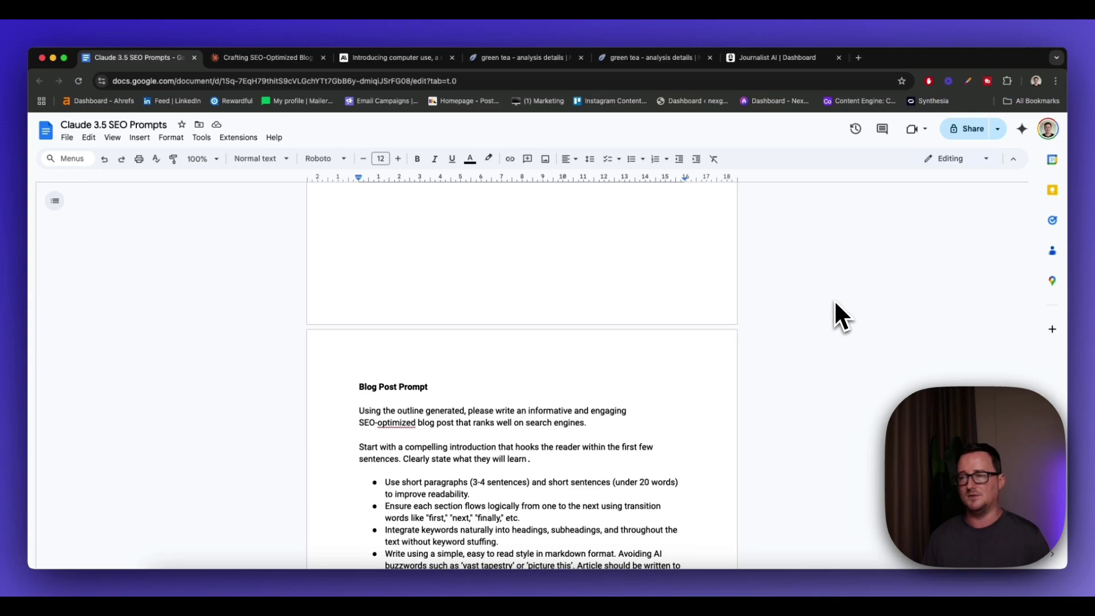
{"action": "scroll", "coordinate": [834, 299], "scroll_direction": "down", "scroll_amount": 3}
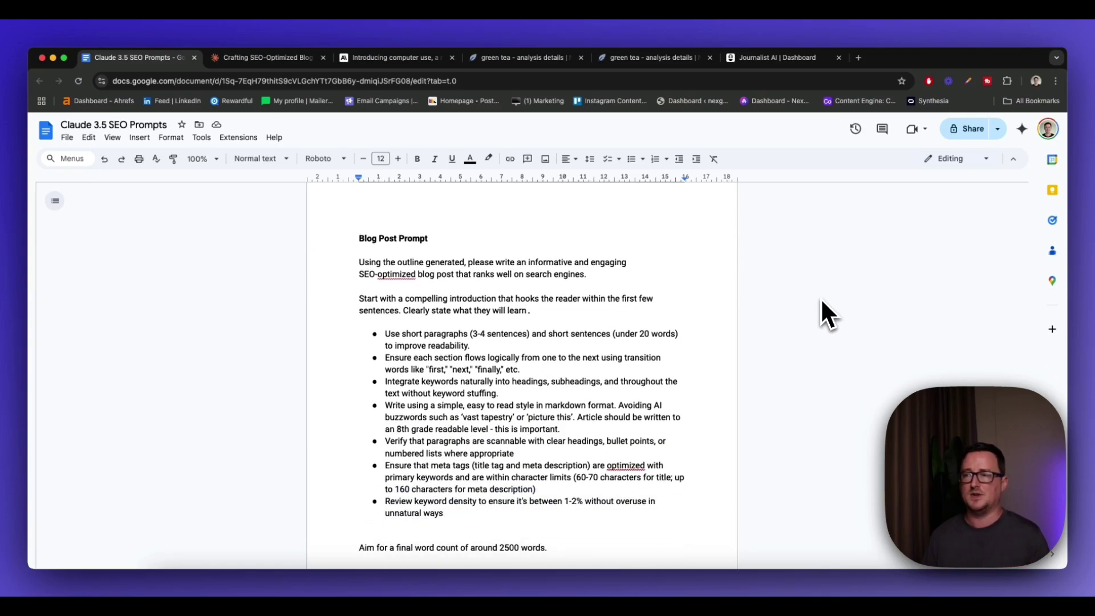
{"action": "scroll", "coordinate": [820, 298], "scroll_direction": "down", "scroll_amount": 10}
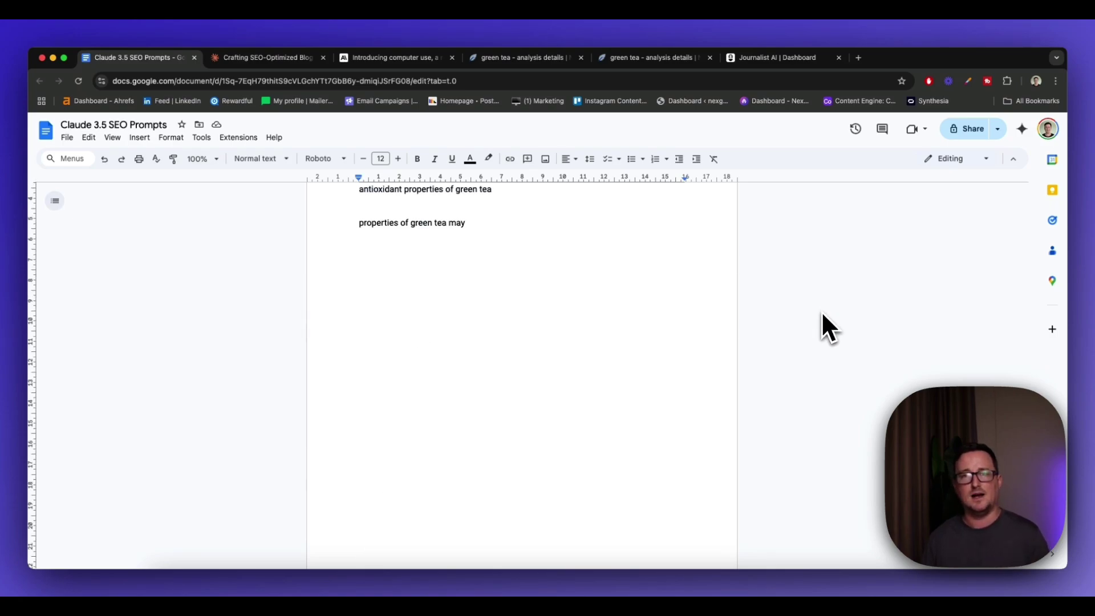
{"action": "scroll", "coordinate": [822, 314], "scroll_direction": "up", "scroll_amount": 10}
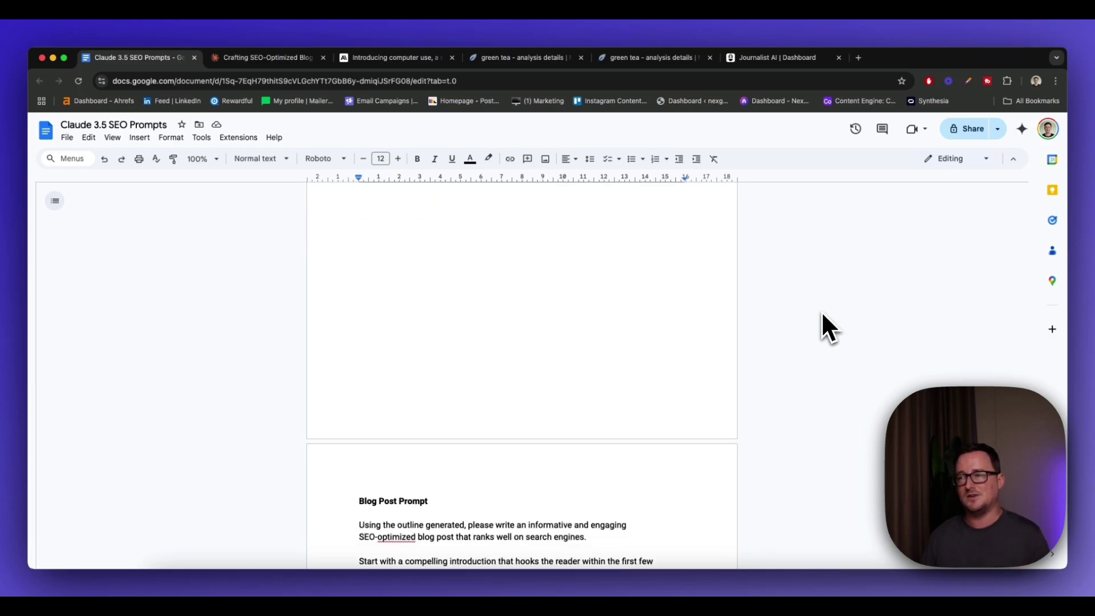
{"action": "scroll", "coordinate": [822, 314], "scroll_direction": "up", "scroll_amount": 1}
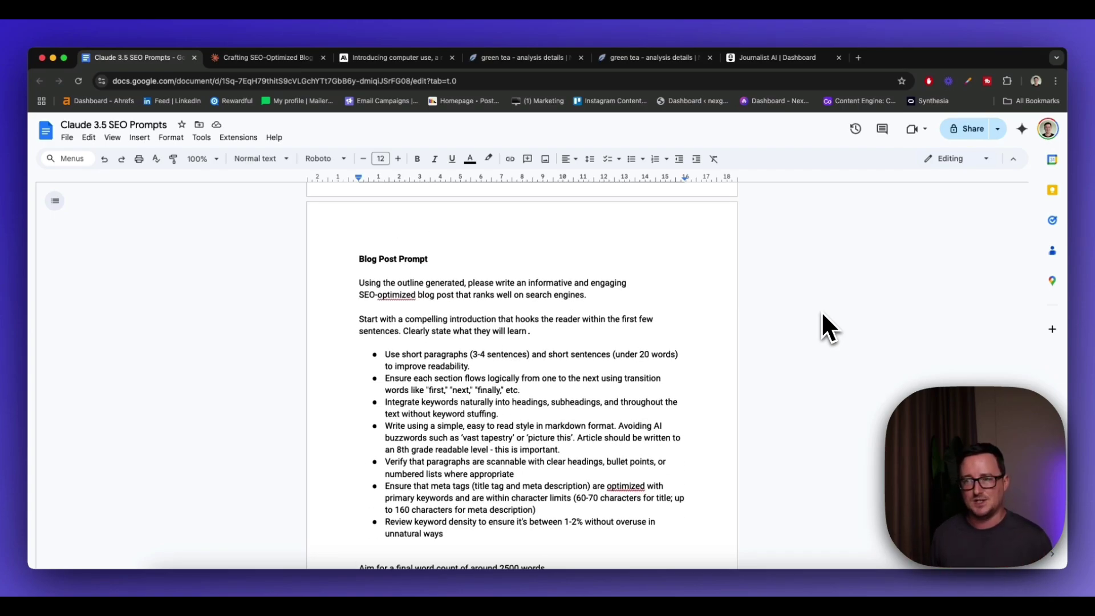
{"action": "scroll", "coordinate": [713, 314], "scroll_direction": "down", "scroll_amount": 1}
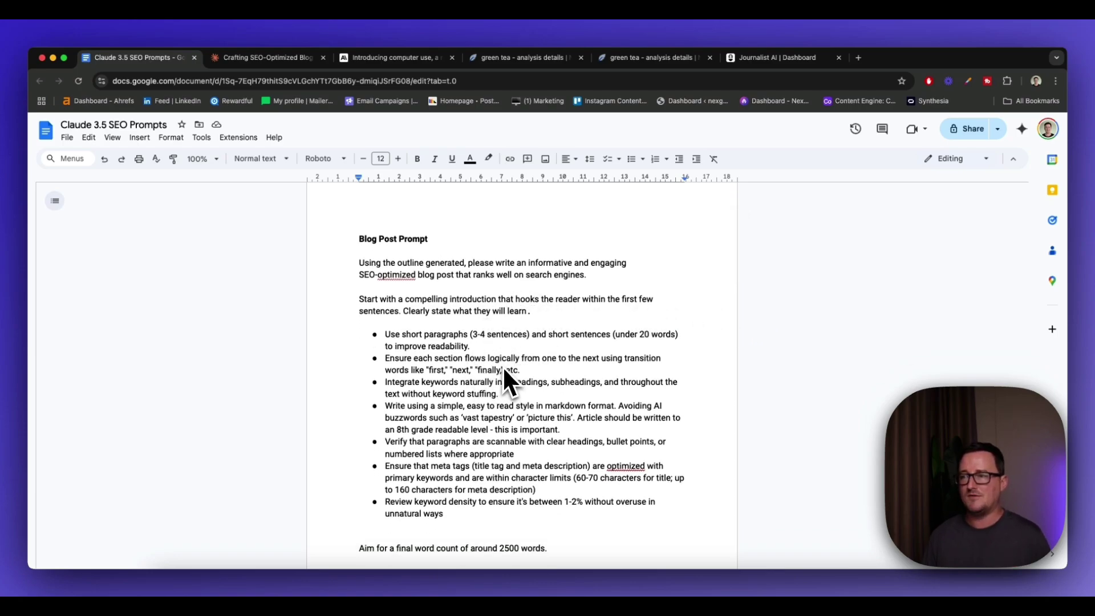
{"action": "scroll", "coordinate": [456, 409], "scroll_direction": "down", "scroll_amount": 1}
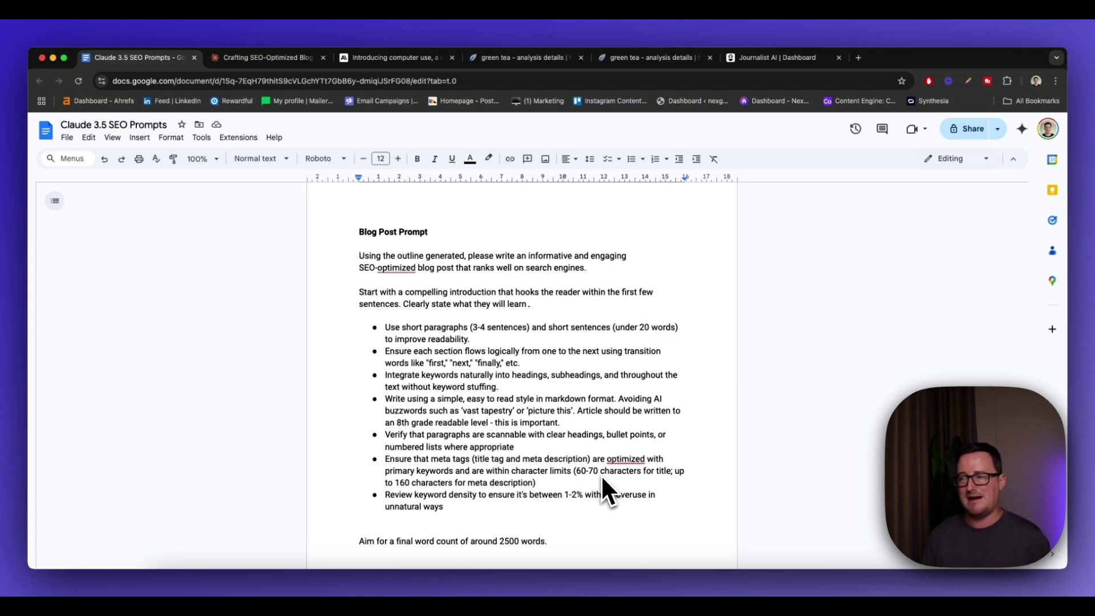
{"action": "scroll", "coordinate": [587, 476], "scroll_direction": "up", "scroll_amount": 1}
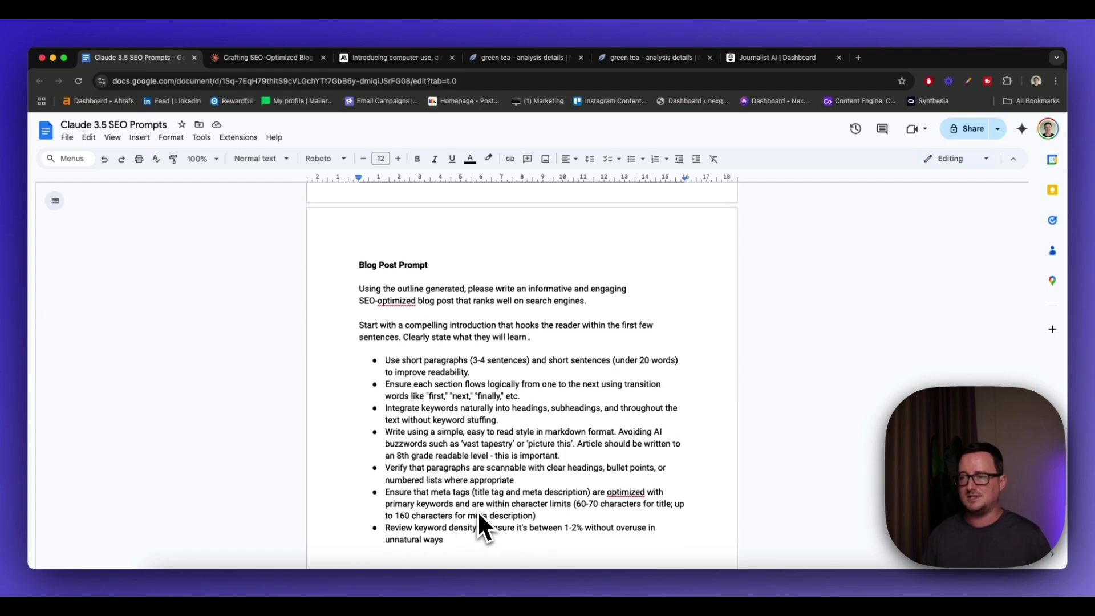
{"action": "scroll", "coordinate": [479, 510], "scroll_direction": "down", "scroll_amount": 1}
{"action": "scroll", "coordinate": [513, 485], "scroll_direction": "up", "scroll_amount": 1}
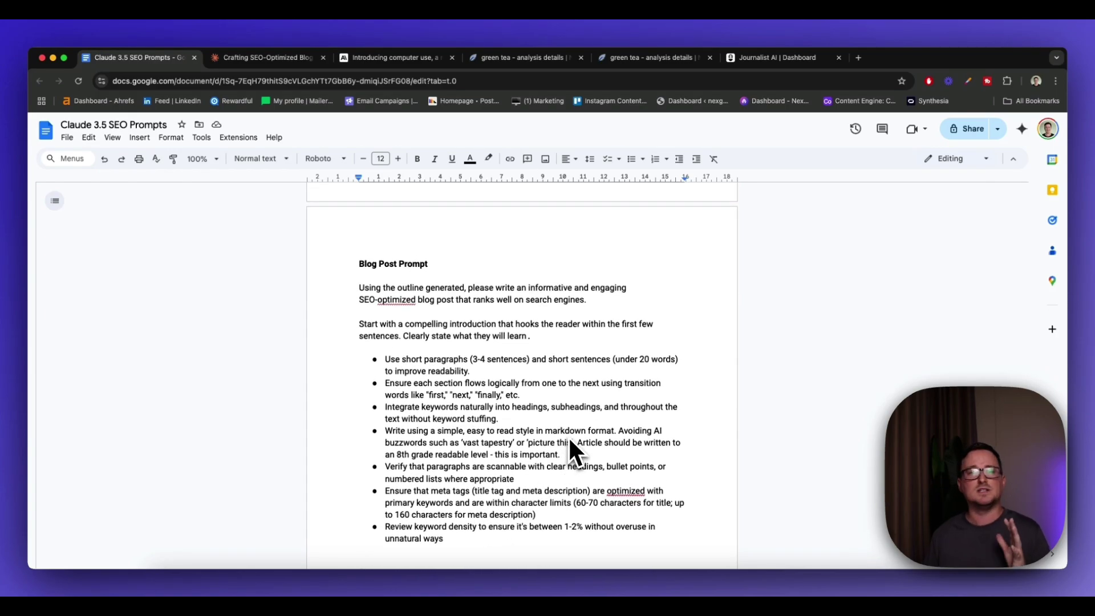
{"action": "scroll", "coordinate": [567, 407], "scroll_direction": "down", "scroll_amount": 15}
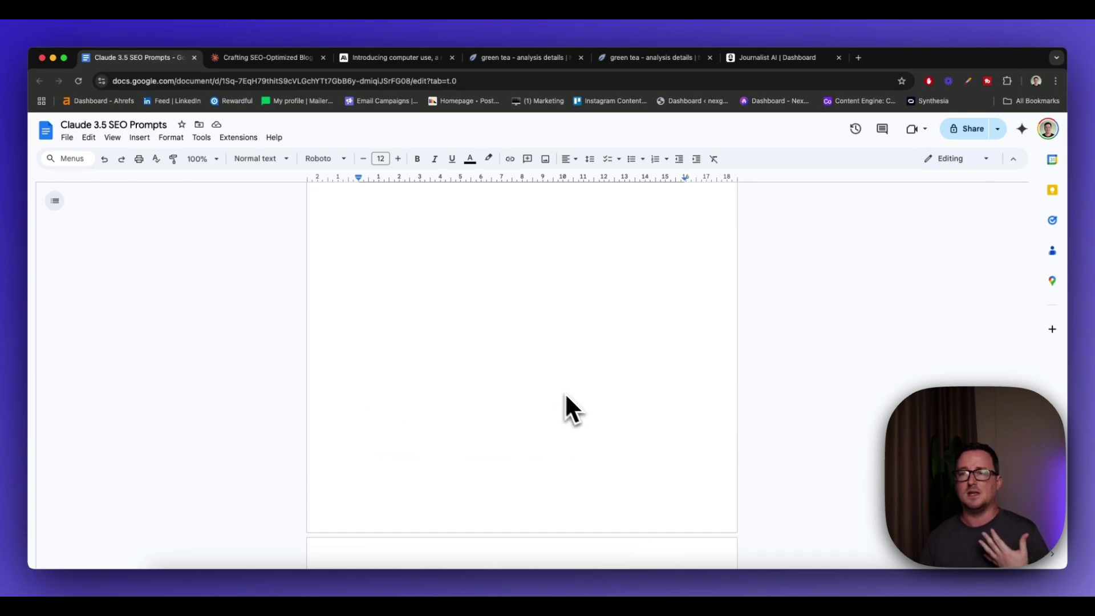
{"action": "scroll", "coordinate": [594, 382], "scroll_direction": "down", "scroll_amount": 20}
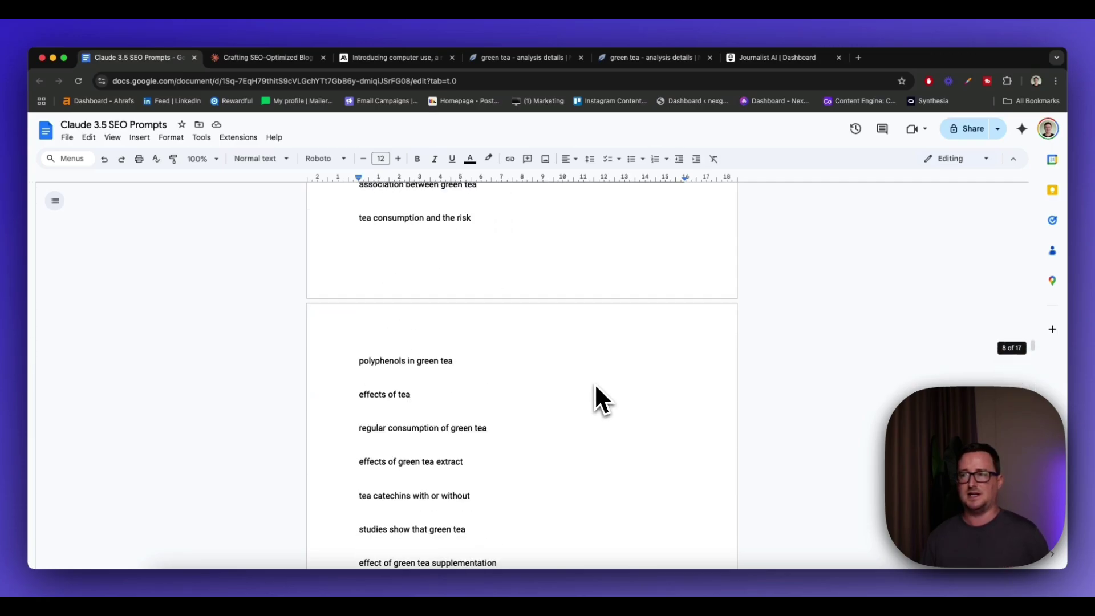
{"action": "scroll", "coordinate": [594, 382], "scroll_direction": "up", "scroll_amount": 20}
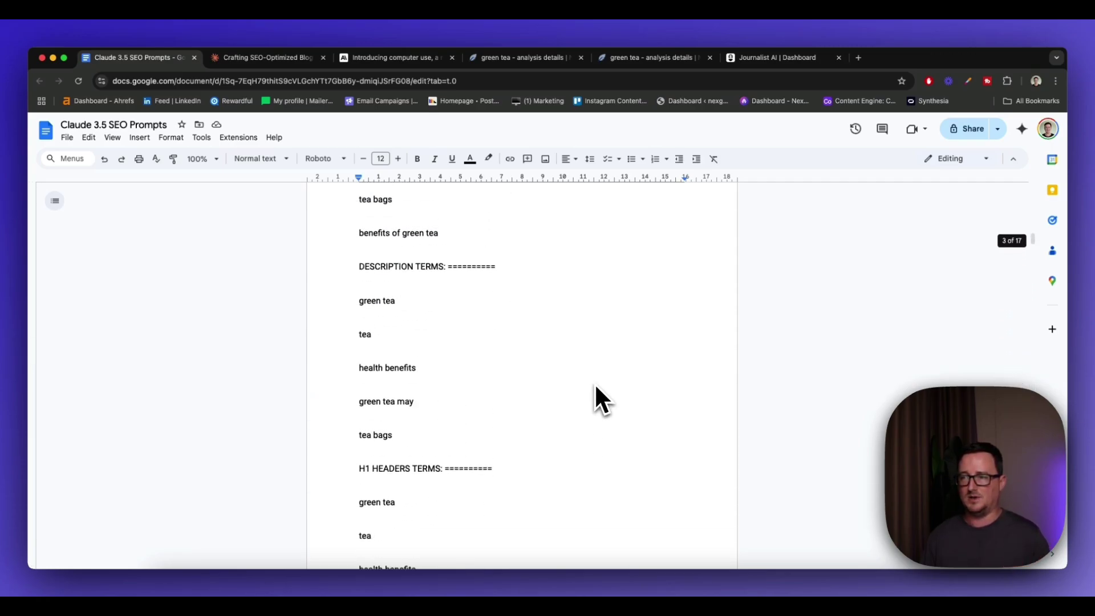
{"action": "scroll", "coordinate": [594, 382], "scroll_direction": "down", "scroll_amount": 5}
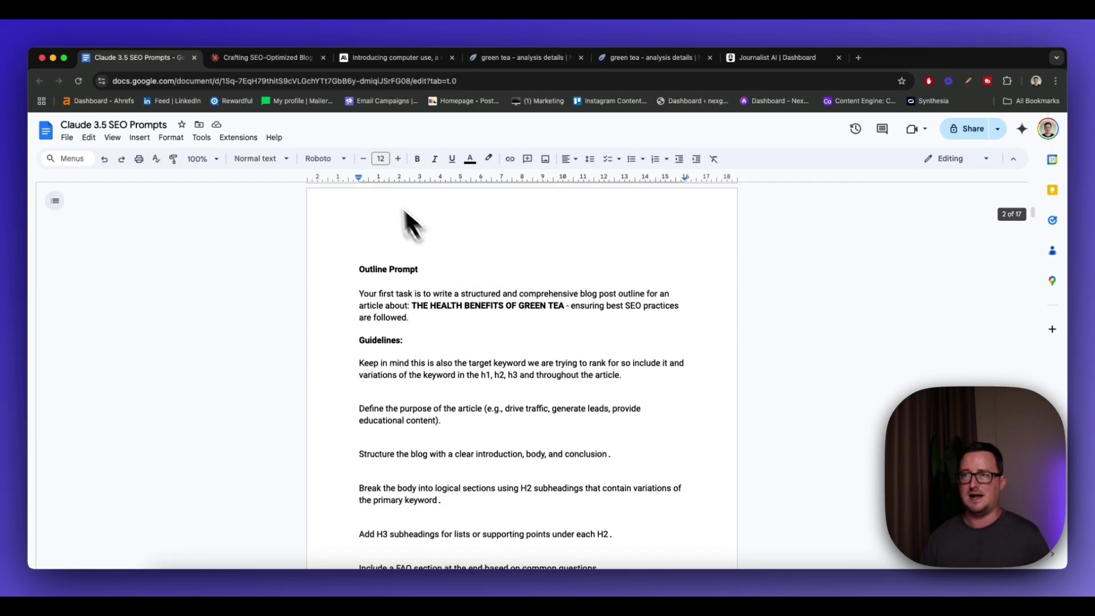
Review Claude's generated 'Health Benefits of Green Tea' SEO outline in the side panel.
{"action": "left_click", "coordinate": [288, 60]}
{"action": "scroll", "coordinate": [831, 276], "scroll_direction": "up", "scroll_amount": 20}
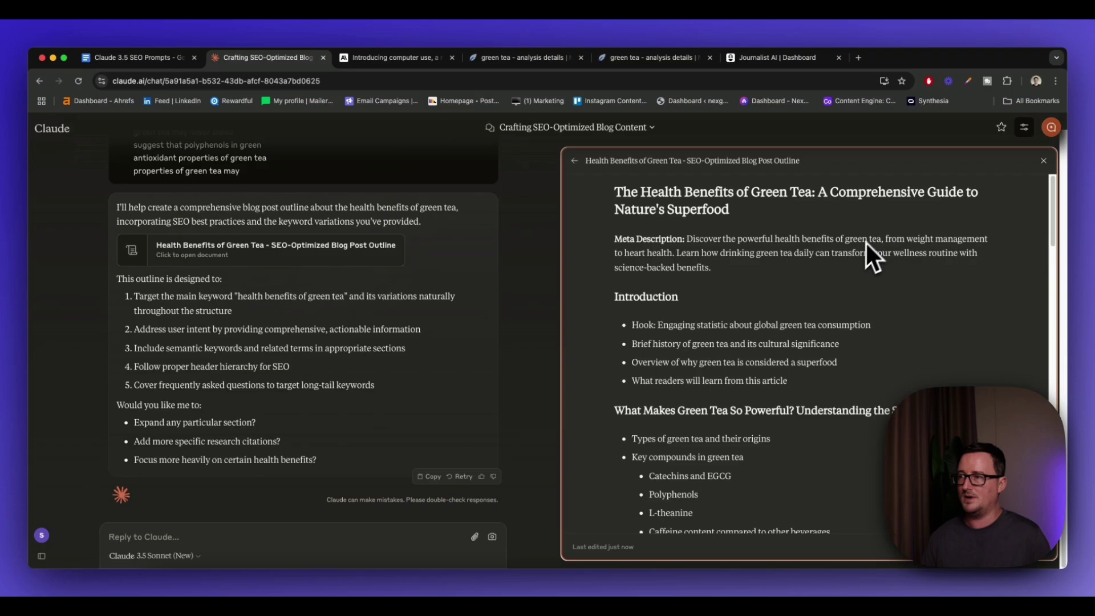
{"action": "scroll", "coordinate": [912, 275], "scroll_direction": "down", "scroll_amount": 2}
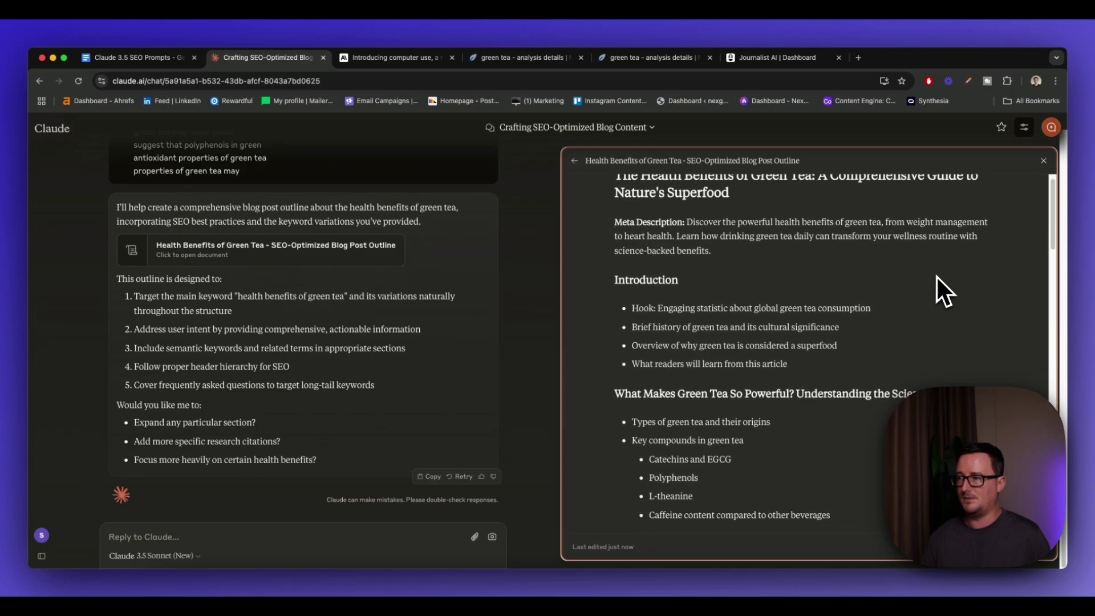
{"action": "left_click_drag", "start_coordinate": [1050, 210], "coordinate": [998, 152]}
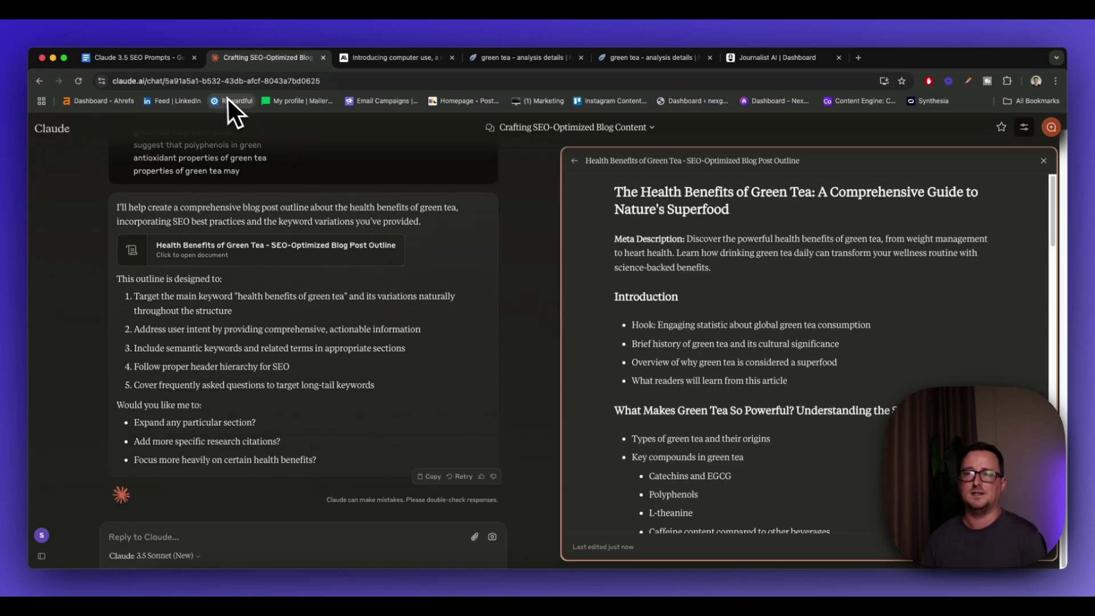
Select the Blog Post Prompt from 'Using the outline…' down to the 2500-word target.
{"action": "left_click", "coordinate": [161, 59]}
{"action": "scroll", "coordinate": [479, 314], "scroll_direction": "down", "scroll_amount": 15}
{"action": "scroll", "coordinate": [479, 314], "scroll_direction": "down", "scroll_amount": 20}
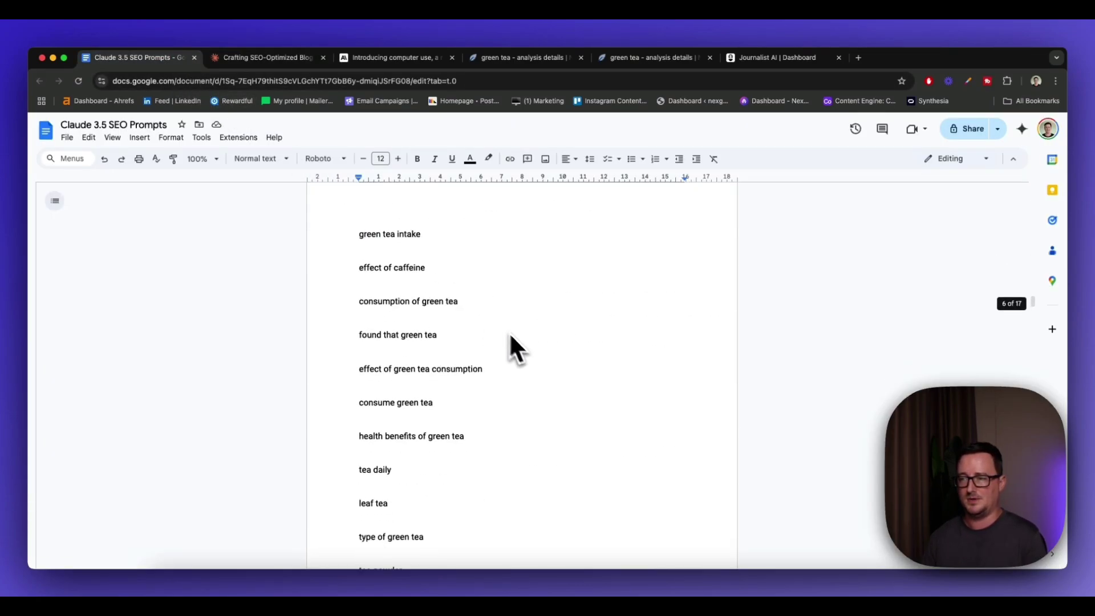
{"action": "scroll", "coordinate": [601, 365], "scroll_direction": "down", "scroll_amount": 10}
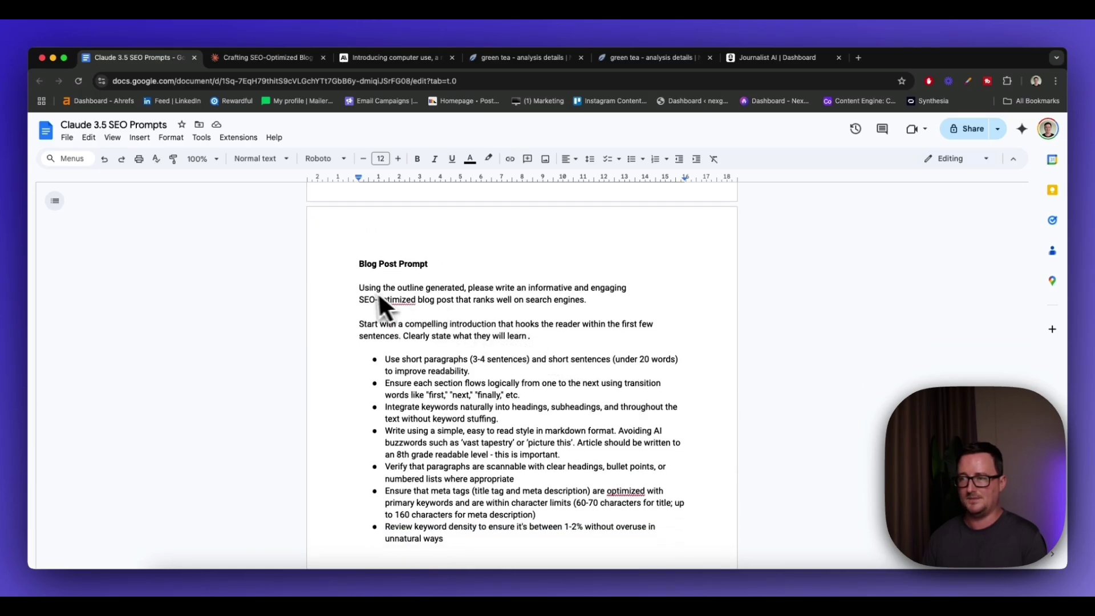
{"action": "scroll", "coordinate": [502, 322], "scroll_direction": "down", "scroll_amount": 3}
{"action": "left_click_drag", "start_coordinate": [358, 287], "coordinate": [547, 406]}
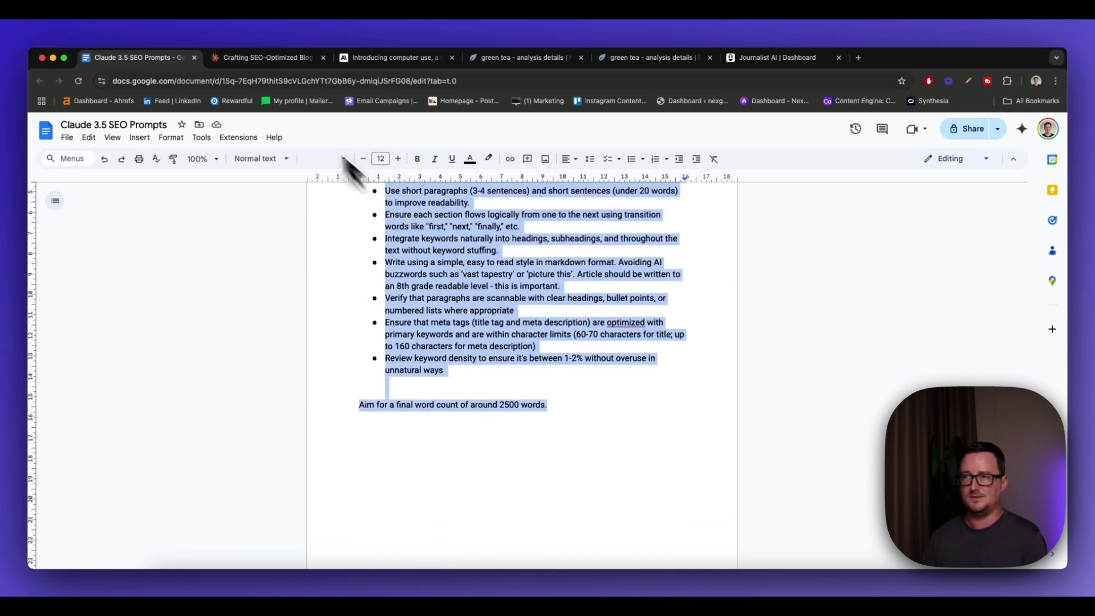
Paste the Blog Post Prompt into Claude and send it to generate the article.
{"action": "left_click", "coordinate": [268, 58]}
{"action": "type", "text": "Using the outline generated, please write an informative and engaging SEO-optimized blog post that ranks well on search engines. Start with a compelling introduction that hooks the reader within the first few sentences. Clearly state what they will learn. * Use short paragraphs (3-4 sentences) and short sentences (under 20 words) to improve readability. * Ensure each section flows logically from one to the next using transition words like \"first,\" \"next,\" \"finally,\" etc. * Integrate keywords naturally into headings, subheadings, and throughout the text without keyword stuffing. * Write using a simple, easy to read style in markdown format. Avoiding AI buzzwords such as 'vast tapestry' or 'picture this'. Article should be written to an 8th grade readable level - this is important. * Verify that paragraphs are scannable with clear headings, bullet points, or numbered lists where appropriate * Ensure that meta tags (title tag and meta description) are optimized with primary keywords and are within character limits (60-70 characters for title; up to 160 characters for meta description) * Review keyword density to ensure it's between 1-2% without overuse in unnatural ways Aim for a final word count of around 2500 words."}
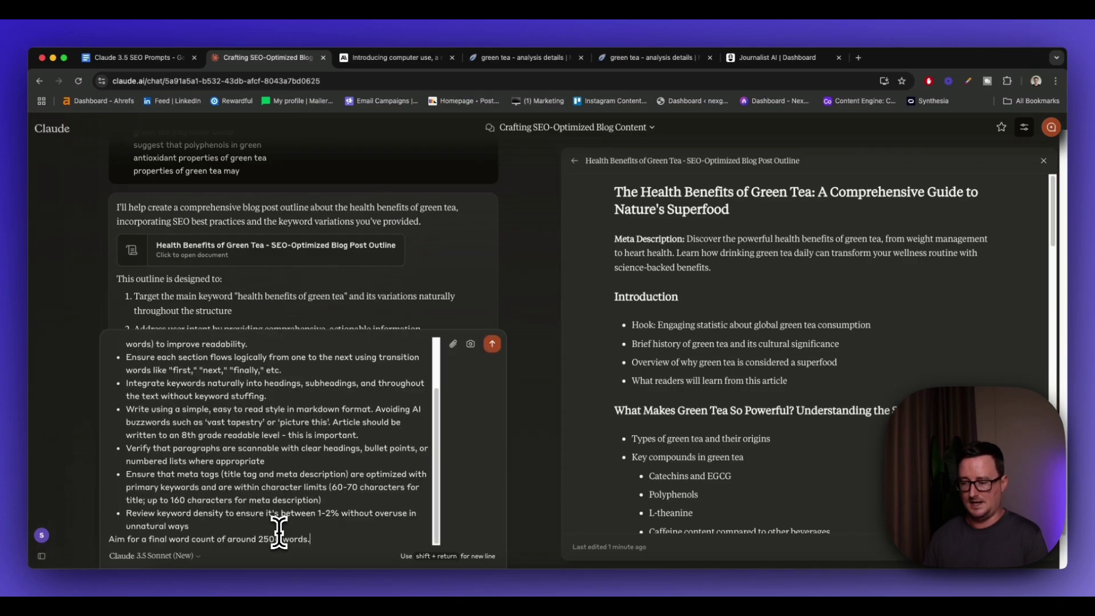
{"action": "key", "text": "Return"}
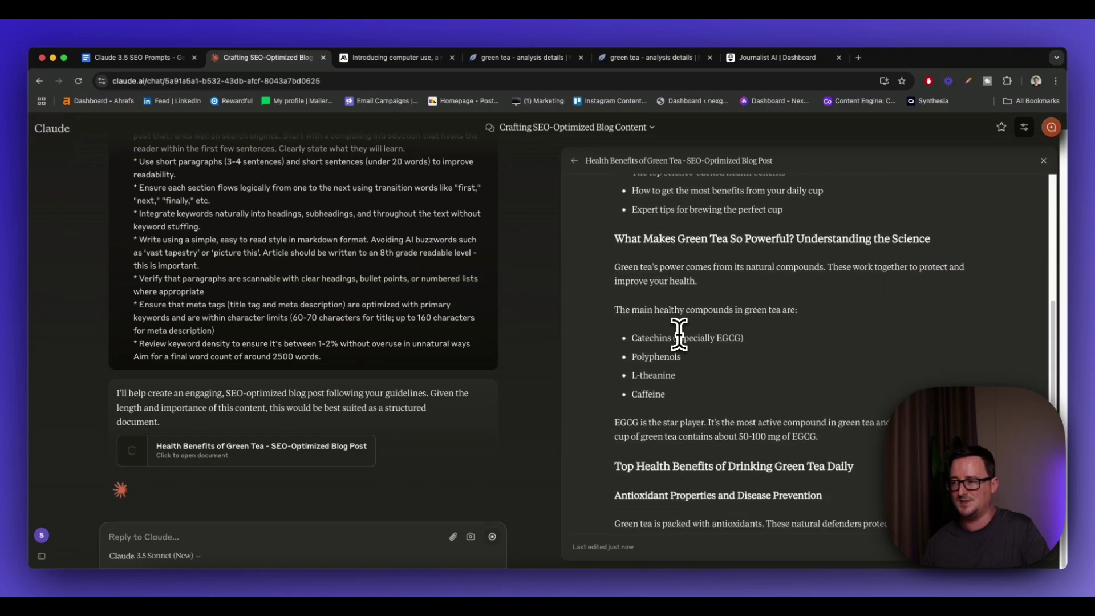
{"action": "scroll", "coordinate": [679, 335], "scroll_direction": "up", "scroll_amount": 3}
{"action": "scroll", "coordinate": [678, 334], "scroll_direction": "up", "scroll_amount": 2}
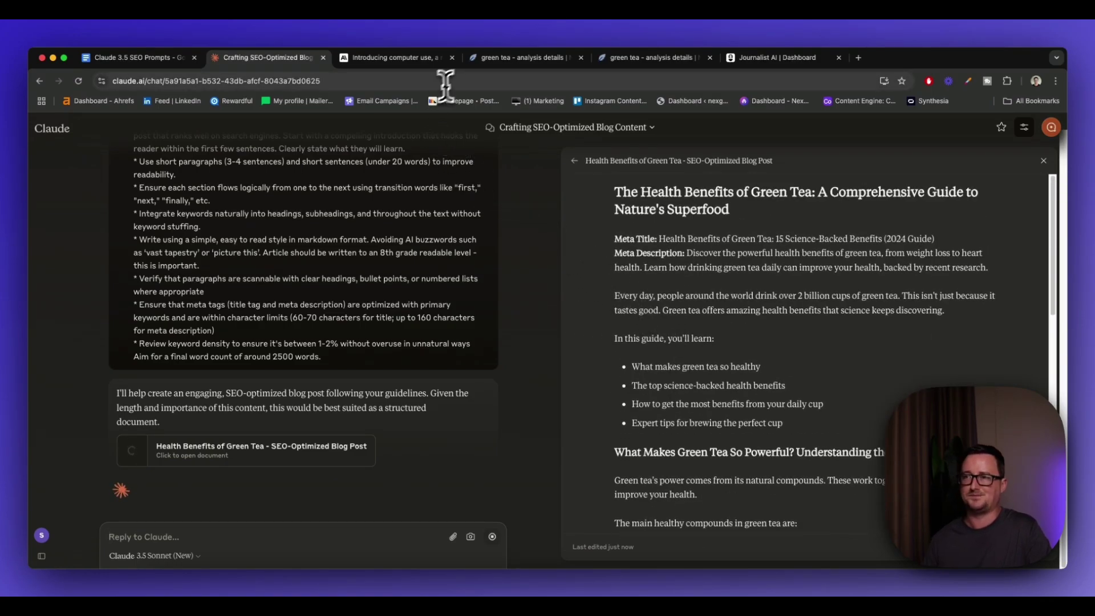
Glance at the NeuronWriter green tea editor, then return to Claude's finished post.
{"action": "left_click", "coordinate": [516, 58]}
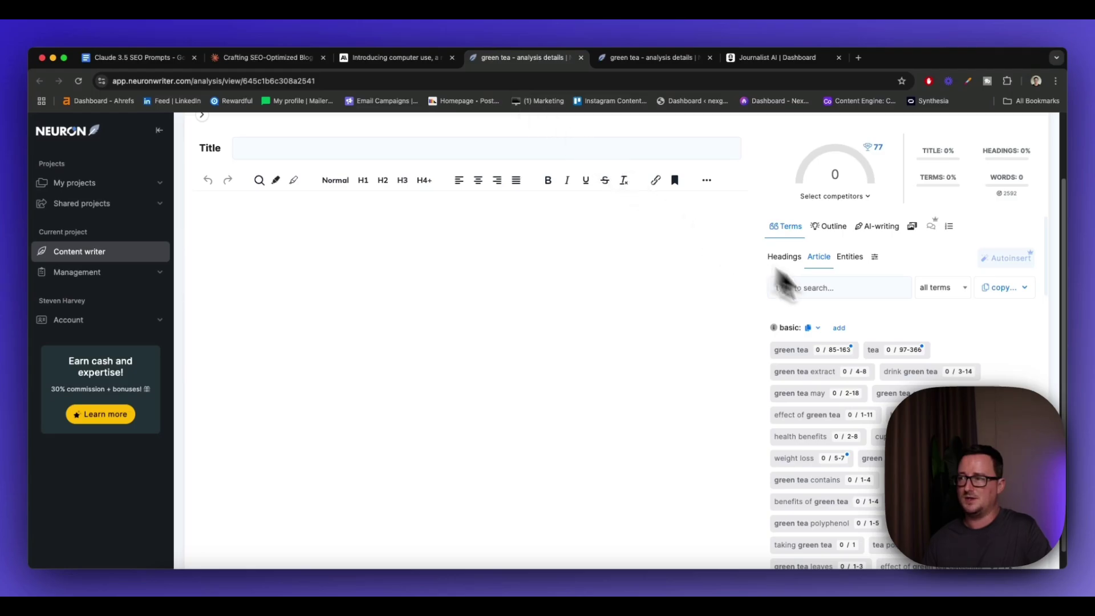
{"action": "scroll", "coordinate": [869, 324], "scroll_direction": "down", "scroll_amount": 1}
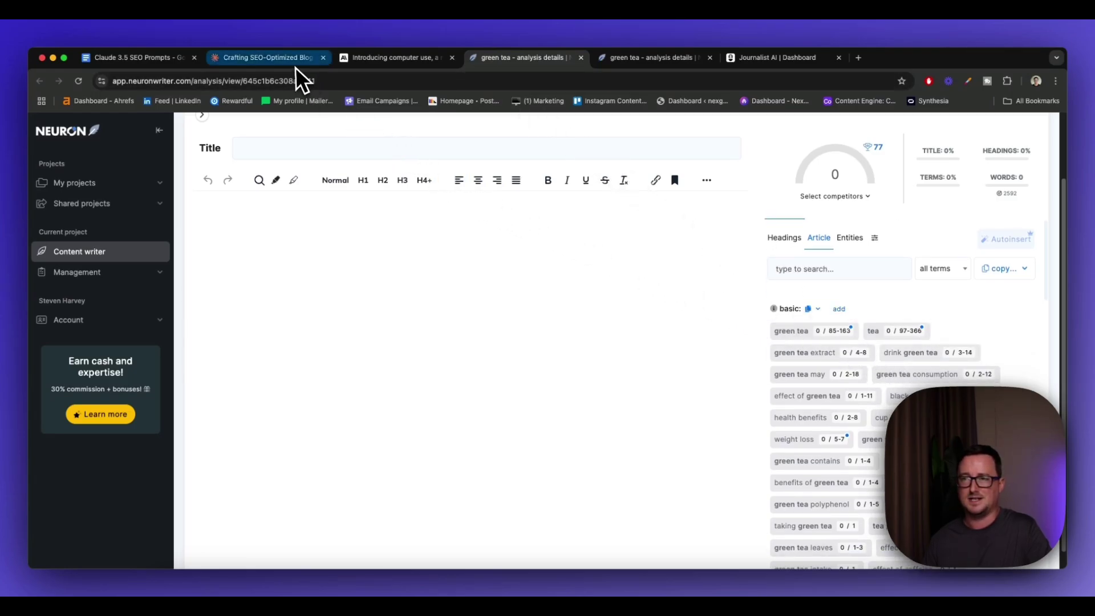
{"action": "left_click", "coordinate": [279, 58]}
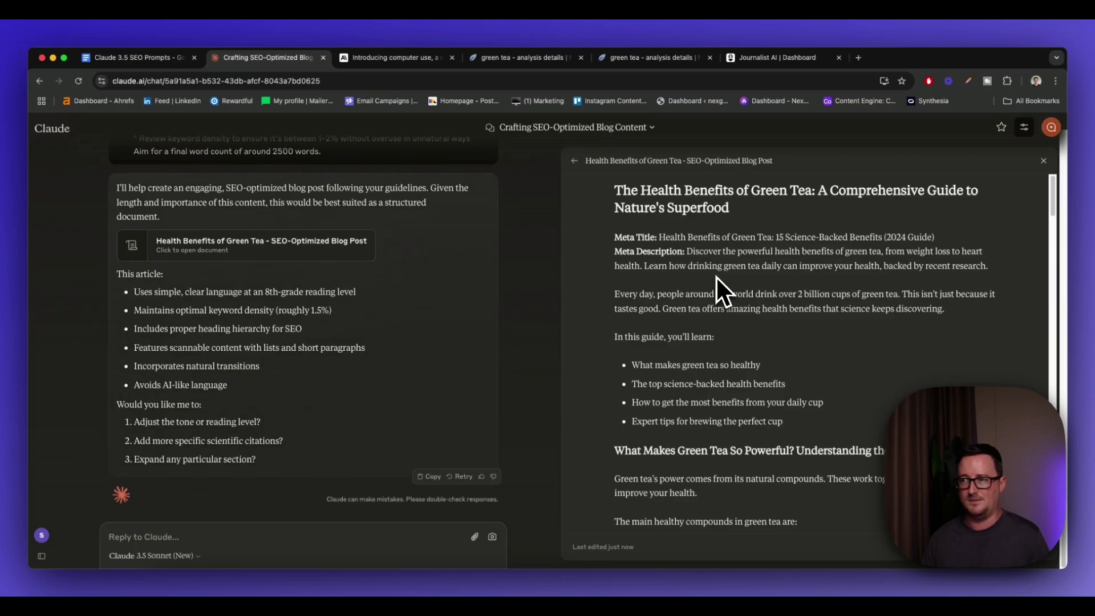
Review the finished green tea post in the Claude artifact, then switch to NeuronWriter's green tea analysis.
{"action": "scroll", "coordinate": [855, 281], "scroll_direction": "down", "scroll_amount": 3}
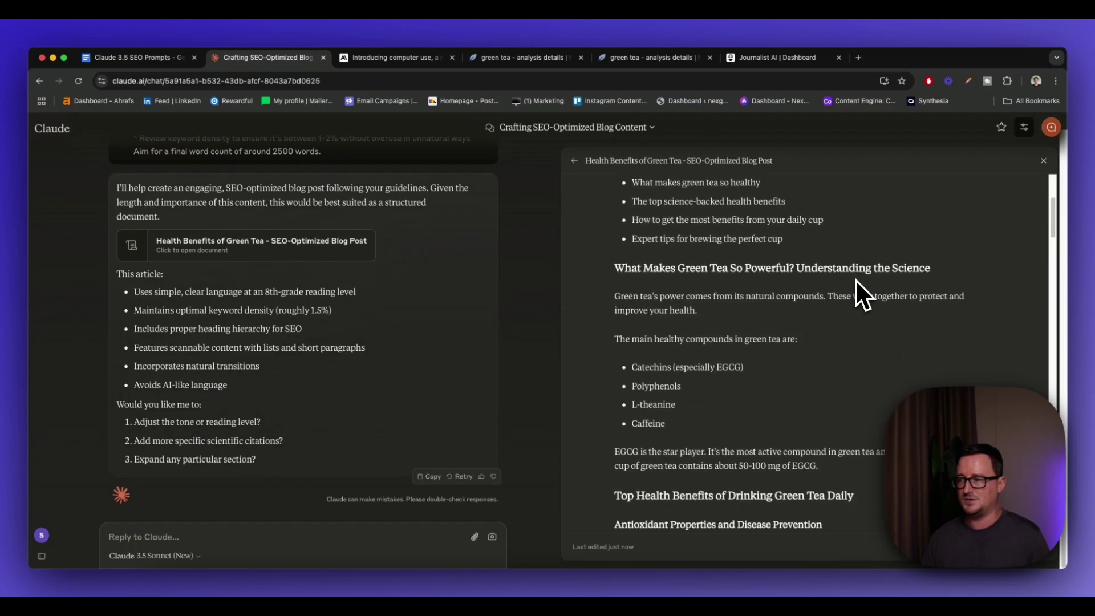
{"action": "scroll", "coordinate": [855, 281], "scroll_direction": "up", "scroll_amount": 3}
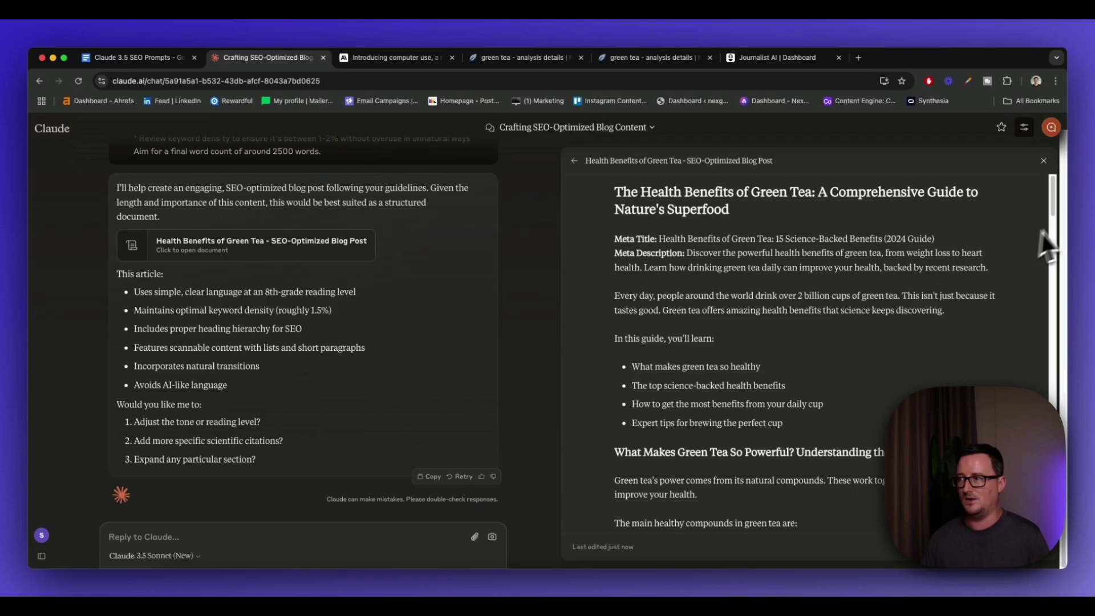
{"action": "left_click_drag", "start_coordinate": [1053, 205], "coordinate": [1051, 550]}
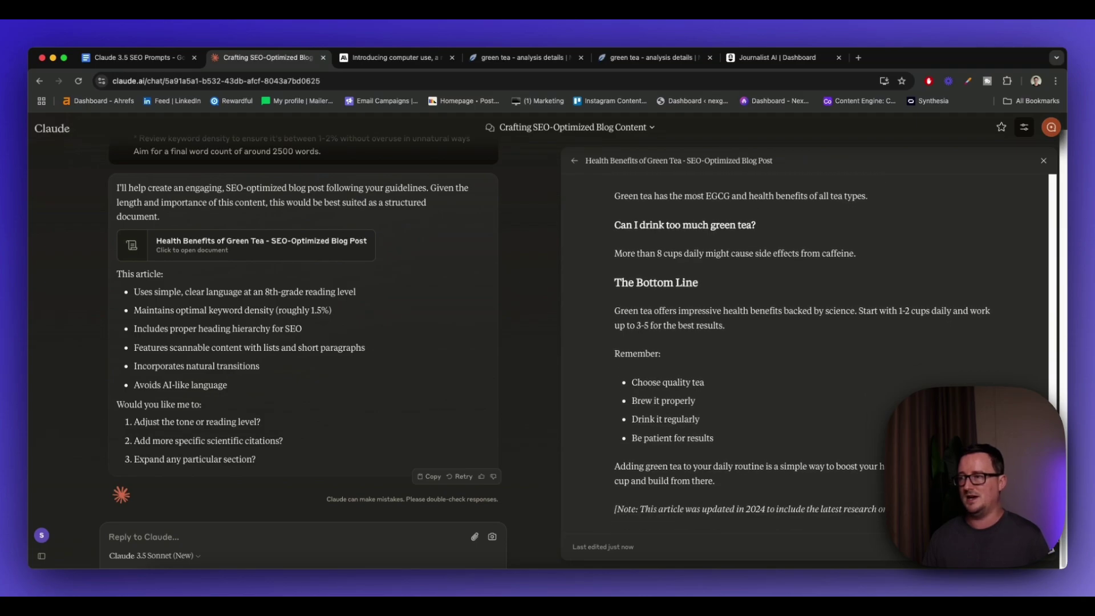
{"action": "scroll", "coordinate": [759, 350], "scroll_direction": "up", "scroll_amount": 20}
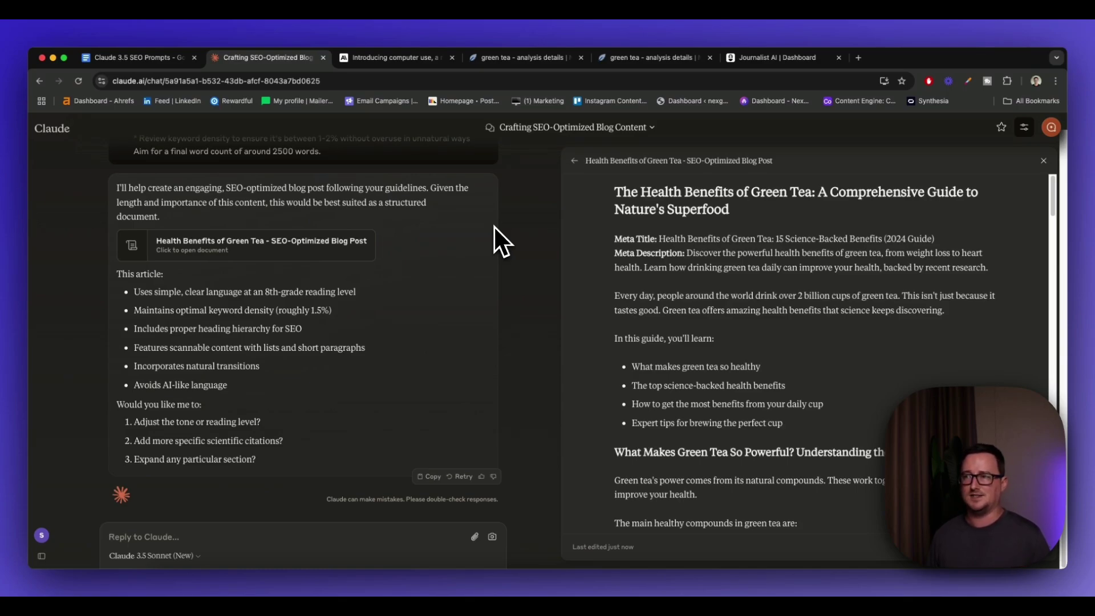
{"action": "left_click", "coordinate": [516, 58]}
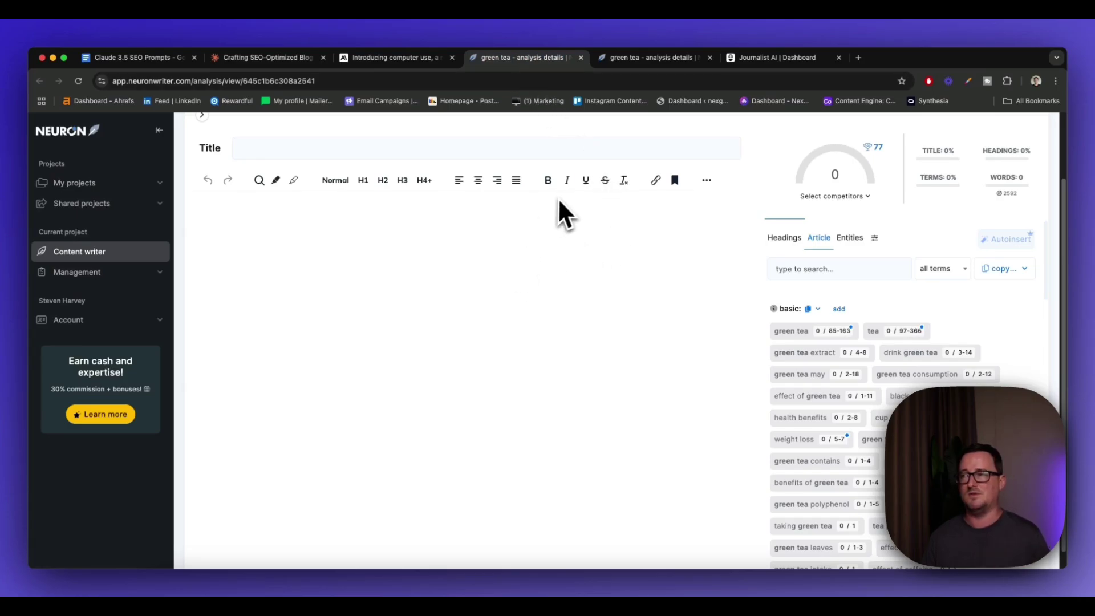
Open the other green tea analysis and review 'The Amazing Health Benefits of Green Tea' scoring 68.
{"action": "left_click", "coordinate": [648, 59]}
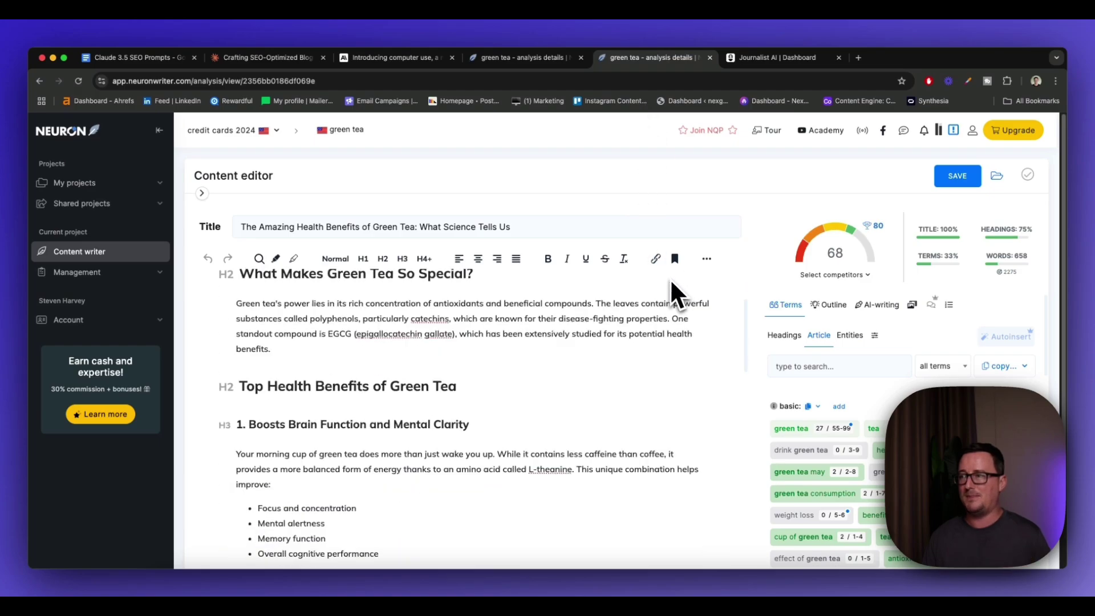
{"action": "scroll", "coordinate": [684, 285], "scroll_direction": "up", "scroll_amount": 3}
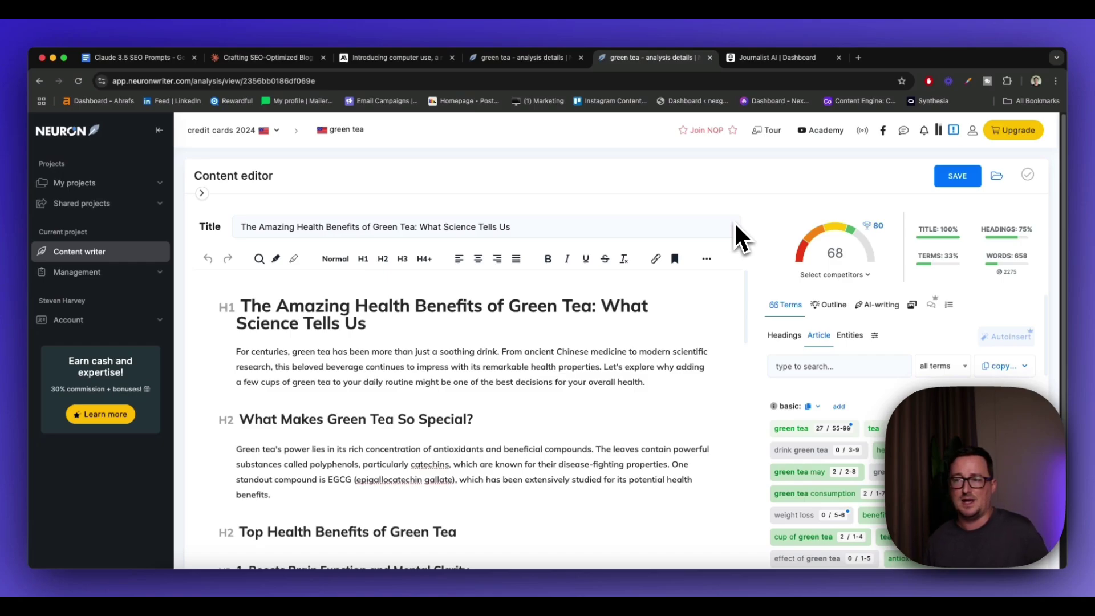
{"action": "scroll", "coordinate": [706, 351], "scroll_direction": "down", "scroll_amount": 2}
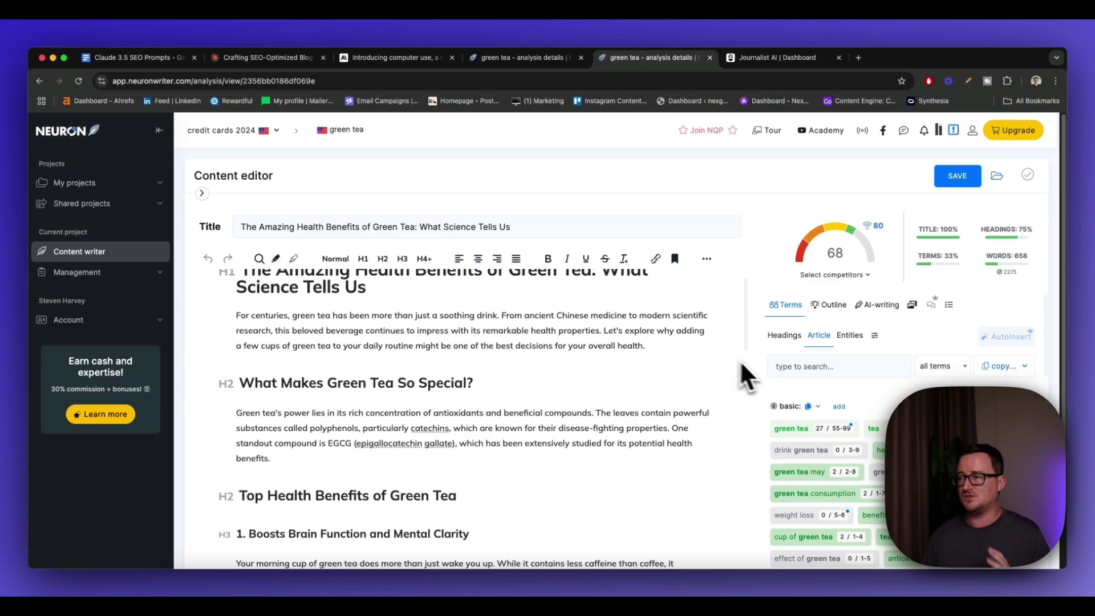
{"action": "scroll", "coordinate": [740, 361], "scroll_direction": "down", "scroll_amount": 3}
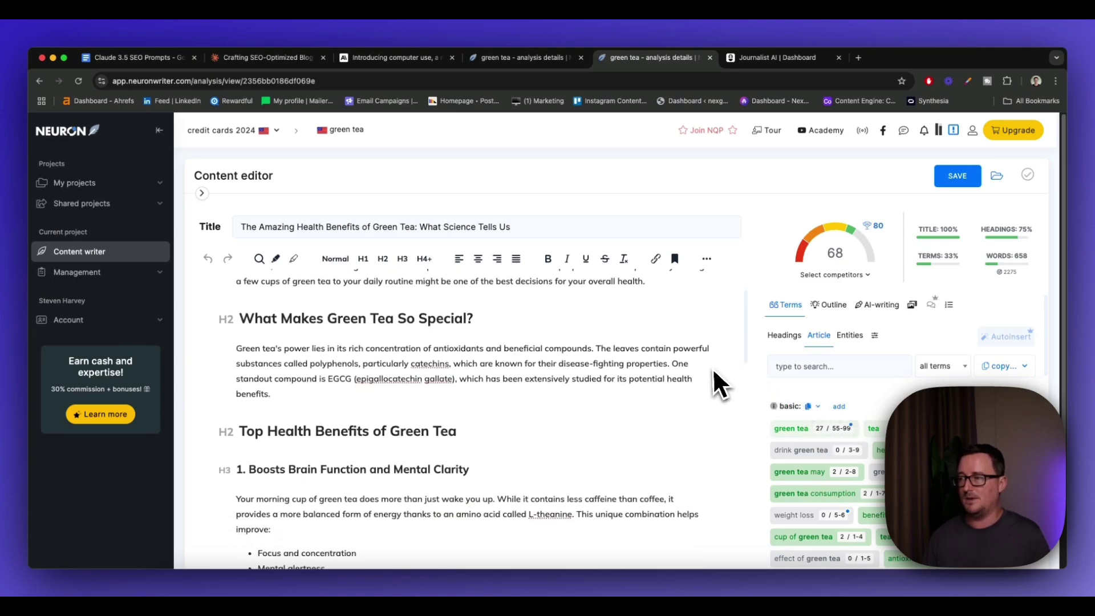
{"action": "scroll", "coordinate": [722, 371], "scroll_direction": "down", "scroll_amount": 20}
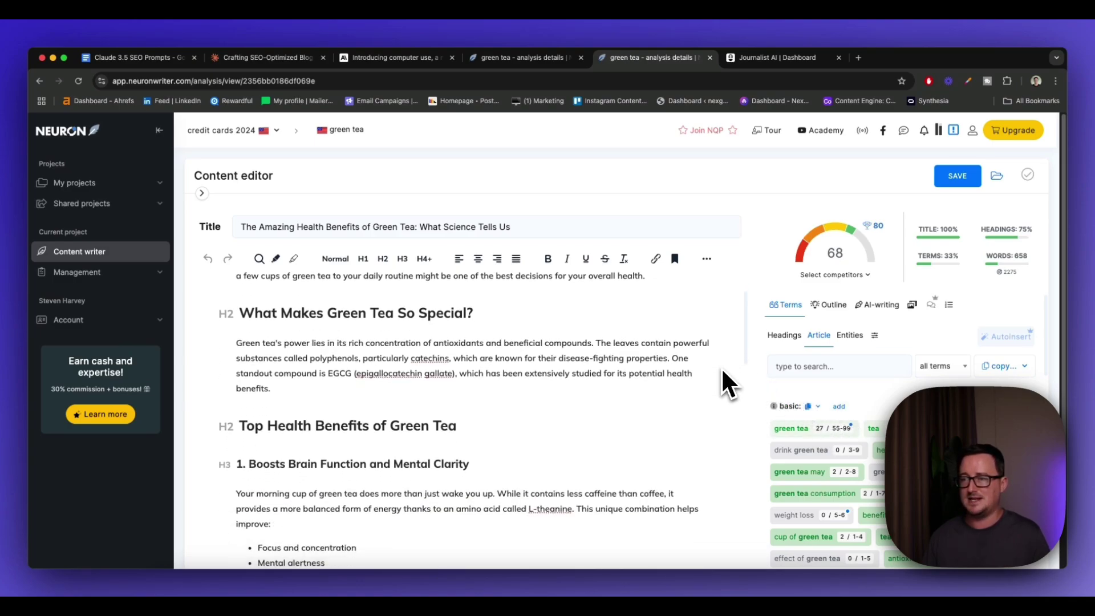
{"action": "scroll", "coordinate": [725, 371], "scroll_direction": "down", "scroll_amount": 20}
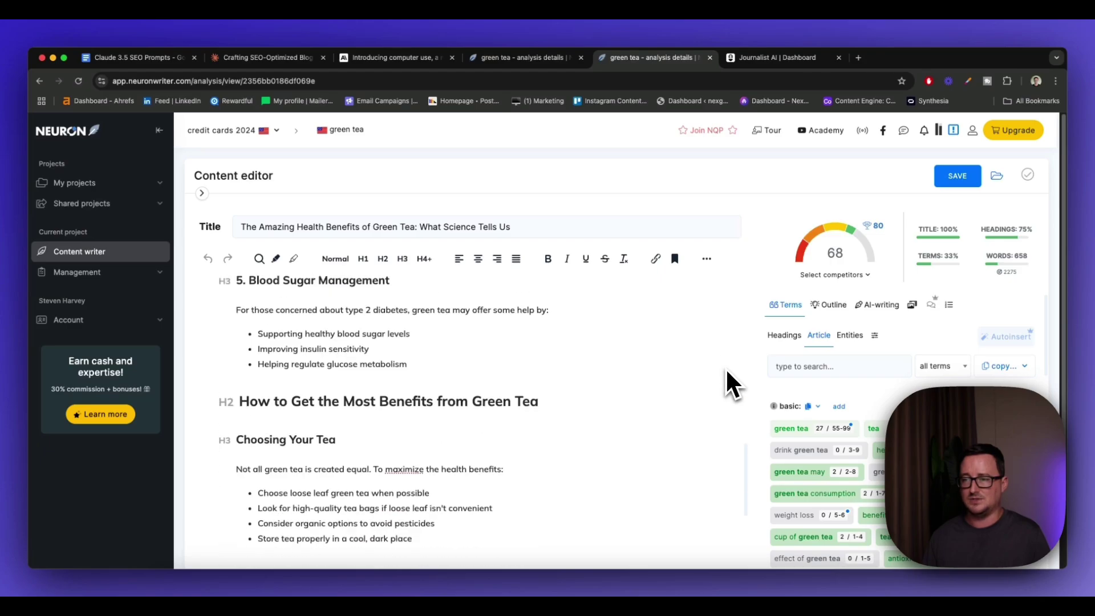
{"action": "scroll", "coordinate": [728, 371], "scroll_direction": "down", "scroll_amount": 2}
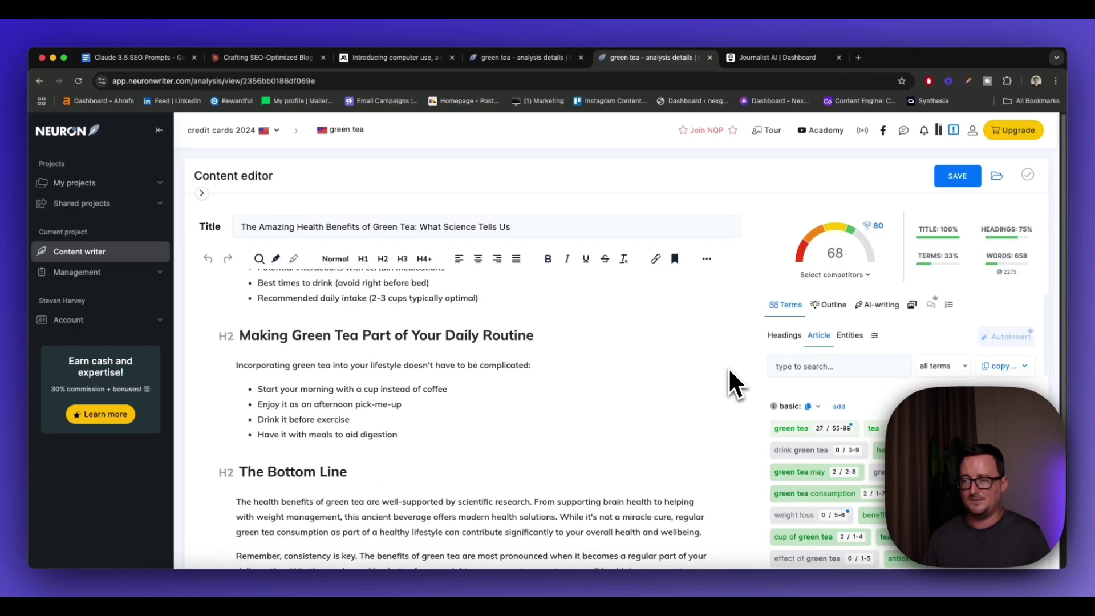
{"action": "scroll", "coordinate": [712, 399], "scroll_direction": "down", "scroll_amount": 3}
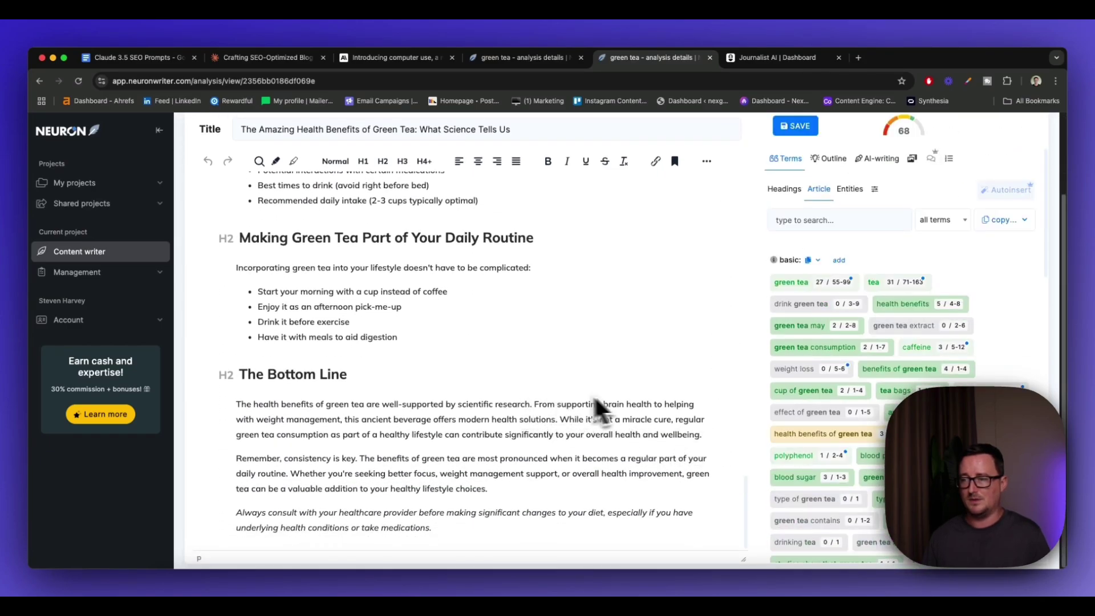
{"action": "scroll", "coordinate": [656, 402], "scroll_direction": "up", "scroll_amount": 20}
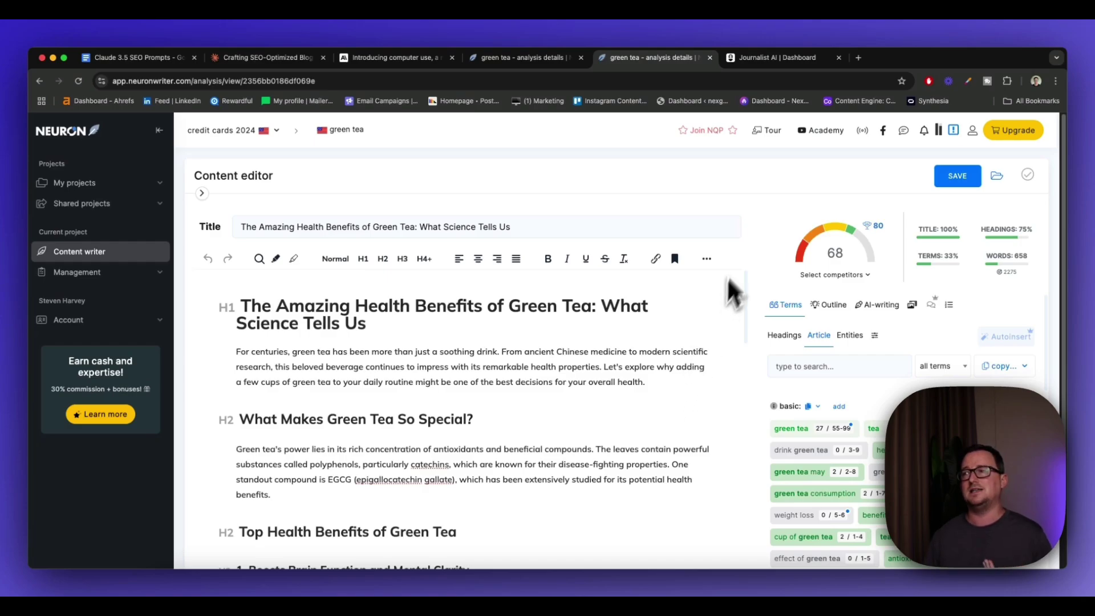
Bring up the Journalist AI bread article and read down to 'Exploring Different Types of Bread'.
{"action": "left_click", "coordinate": [810, 59]}
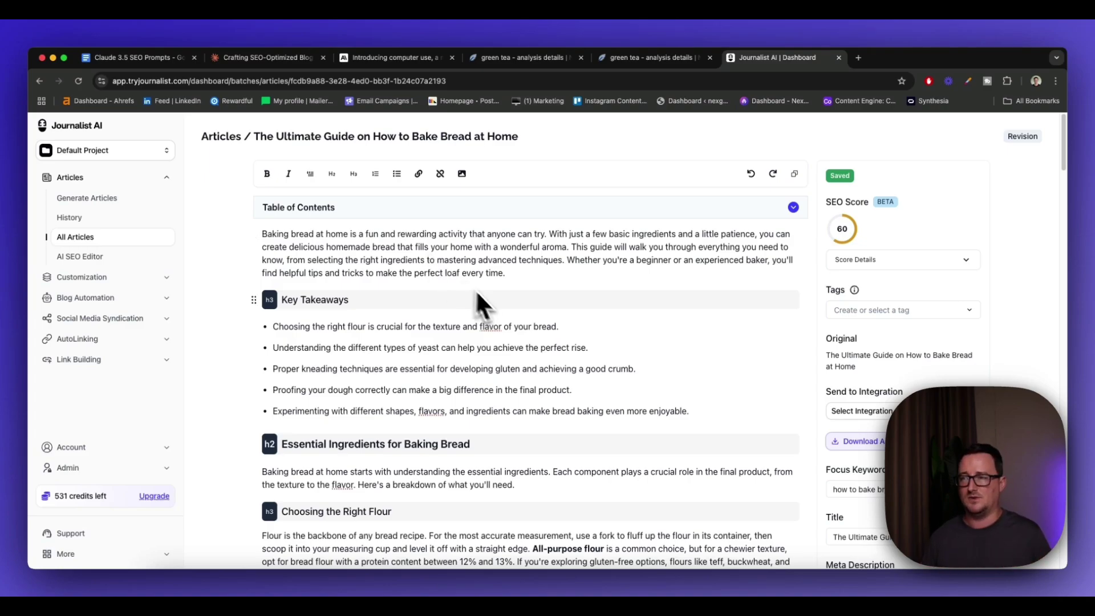
{"action": "scroll", "coordinate": [502, 283], "scroll_direction": "down", "scroll_amount": 10}
{"action": "scroll", "coordinate": [506, 297], "scroll_direction": "down", "scroll_amount": 5}
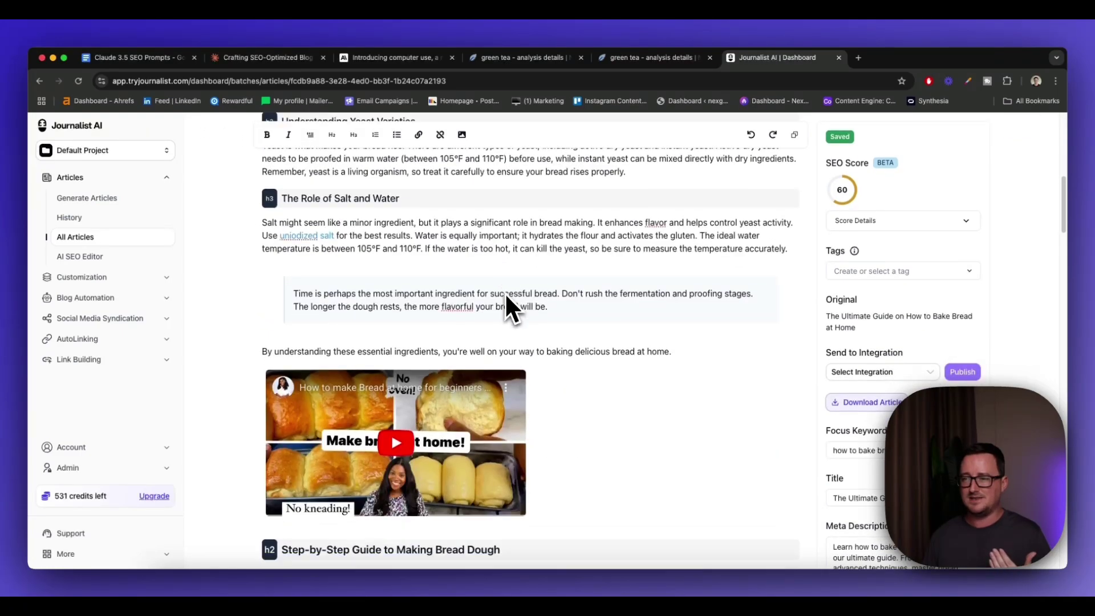
{"action": "scroll", "coordinate": [518, 287], "scroll_direction": "up", "scroll_amount": 15}
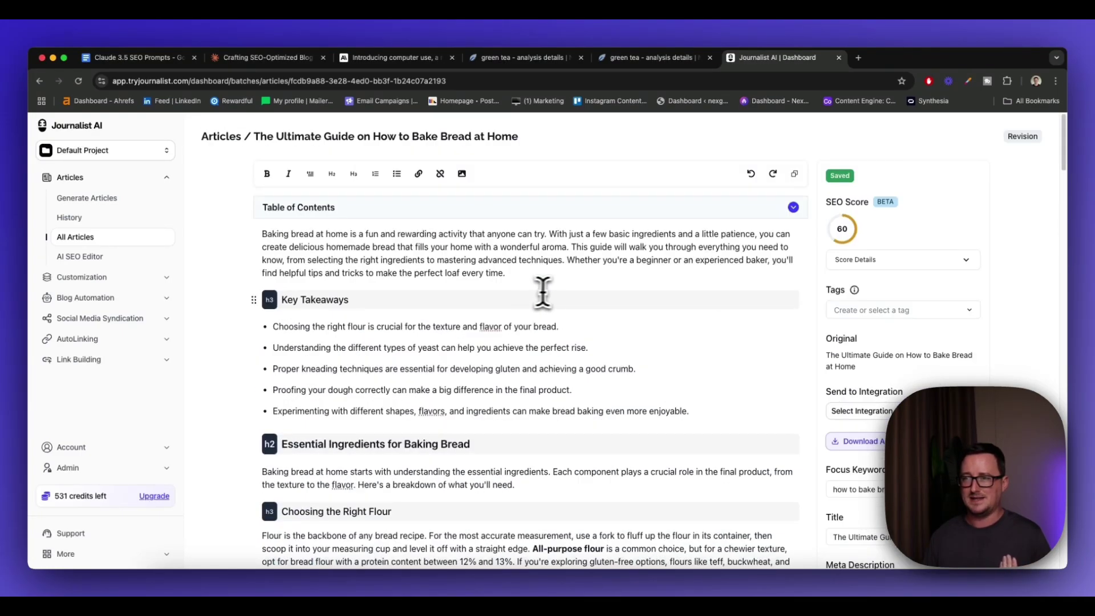
{"action": "scroll", "coordinate": [596, 291], "scroll_direction": "down", "scroll_amount": 15}
{"action": "scroll", "coordinate": [602, 292], "scroll_direction": "down", "scroll_amount": 20}
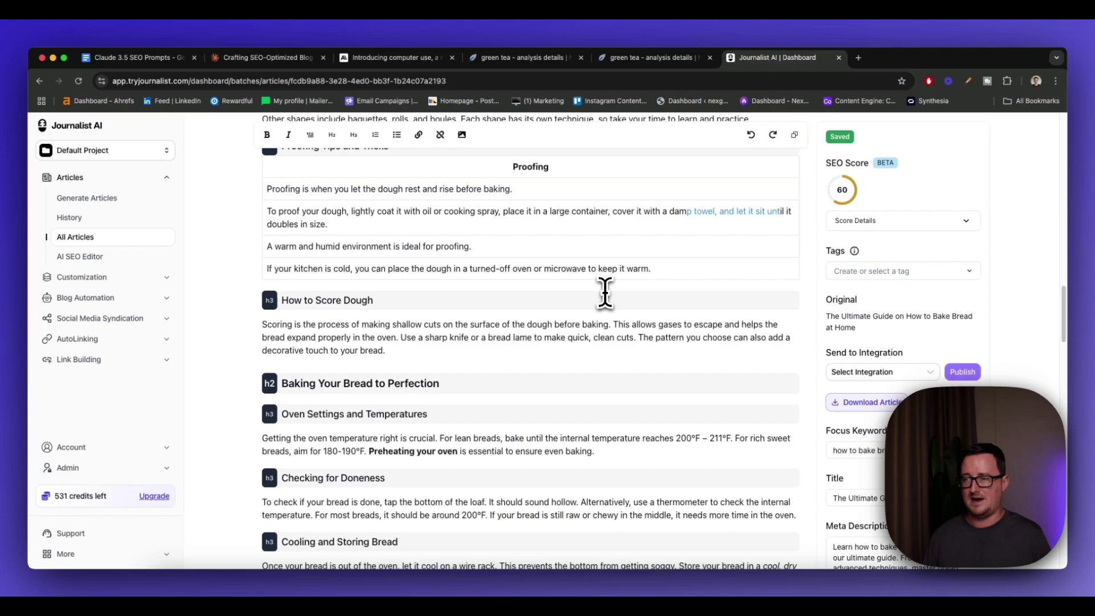
{"action": "scroll", "coordinate": [606, 292], "scroll_direction": "up", "scroll_amount": 10}
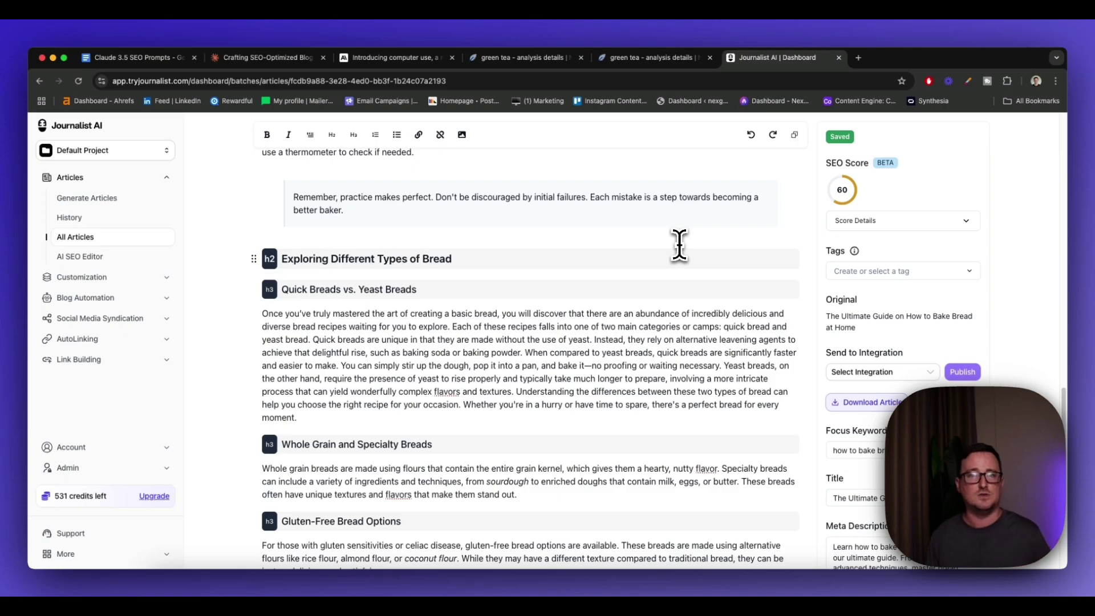
{"action": "scroll", "coordinate": [667, 247], "scroll_direction": "down", "scroll_amount": 3}
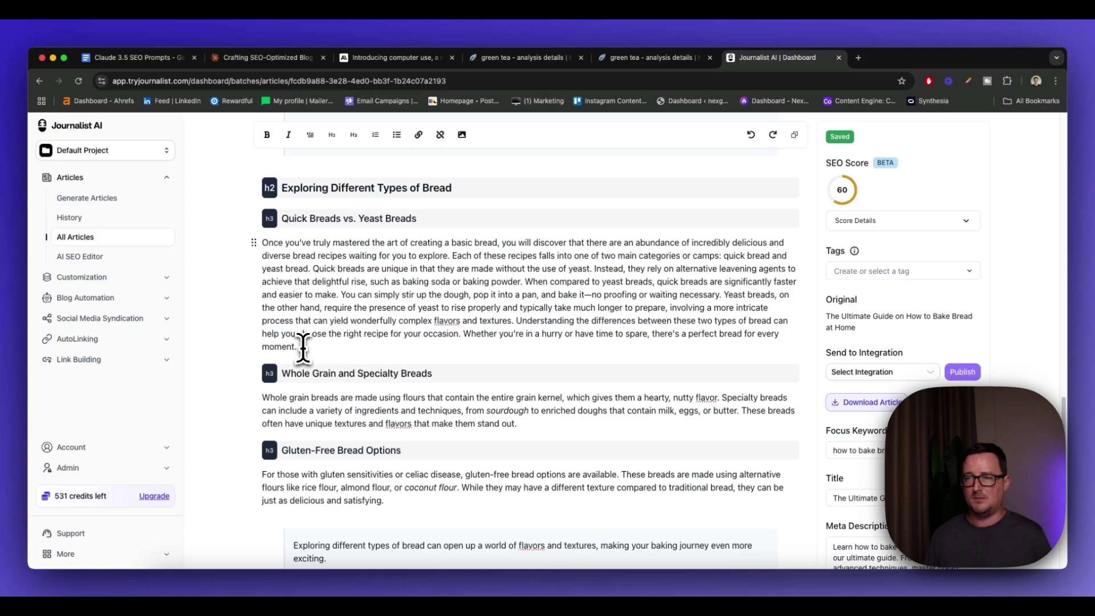
Select the Quick Breads vs. Yeast Breads paragraph and preview its Rewrite, Add Keywords and Add Links options.
{"action": "left_click_drag", "start_coordinate": [303, 349], "coordinate": [275, 255]}
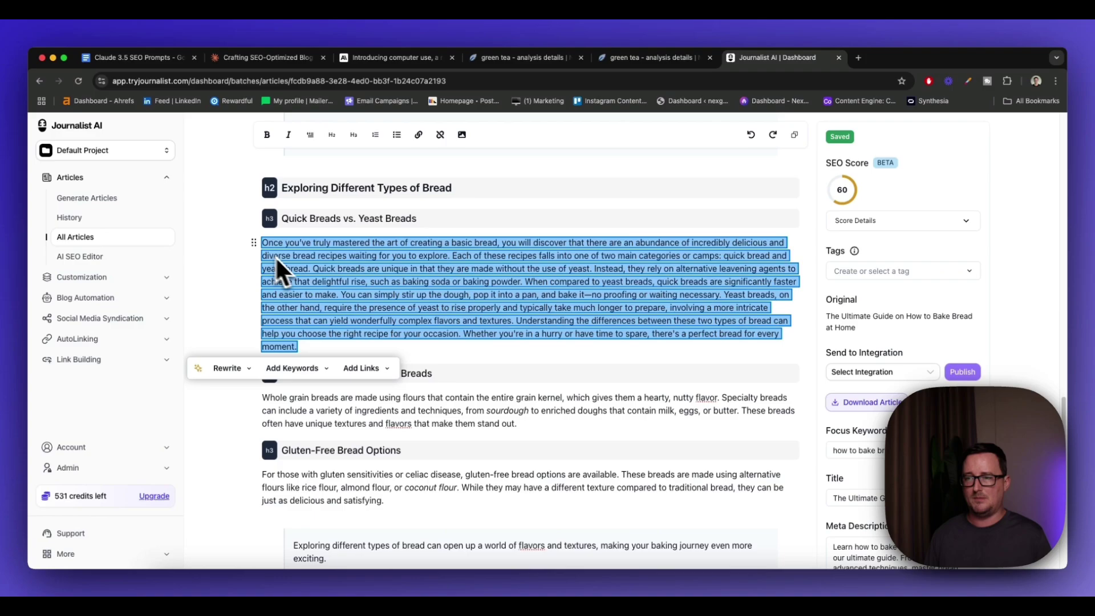
{"action": "left_click", "coordinate": [249, 369]}
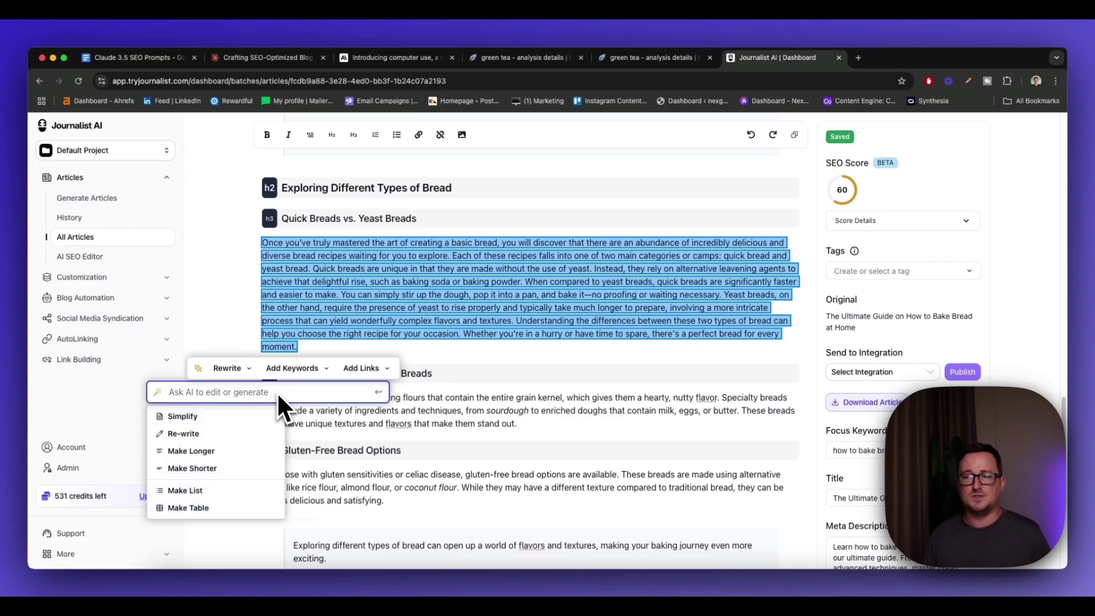
{"action": "left_click", "coordinate": [308, 371]}
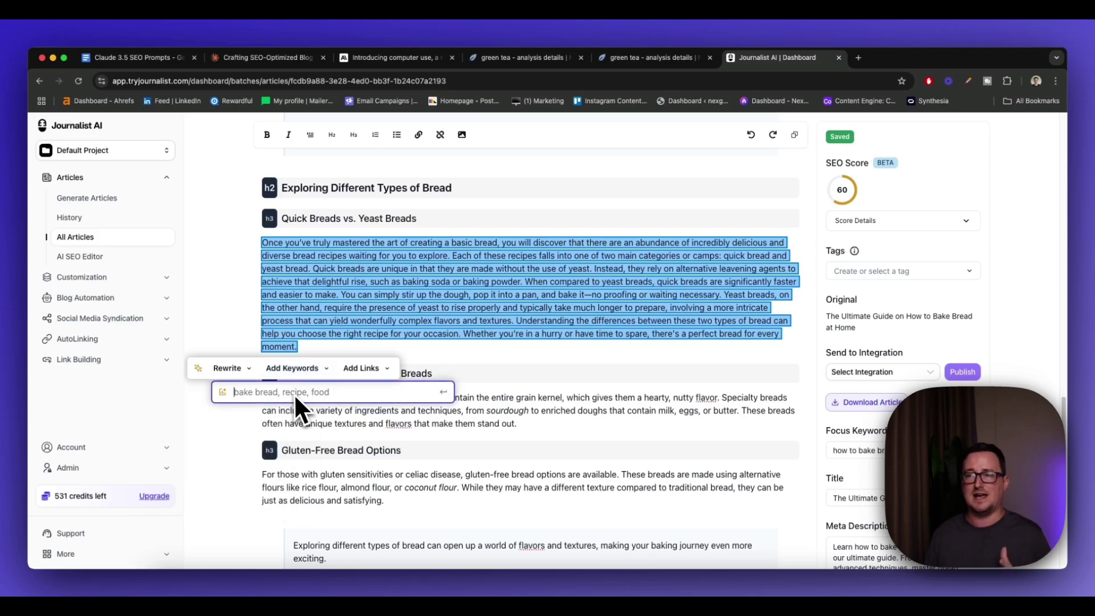
{"action": "left_click", "coordinate": [374, 369]}
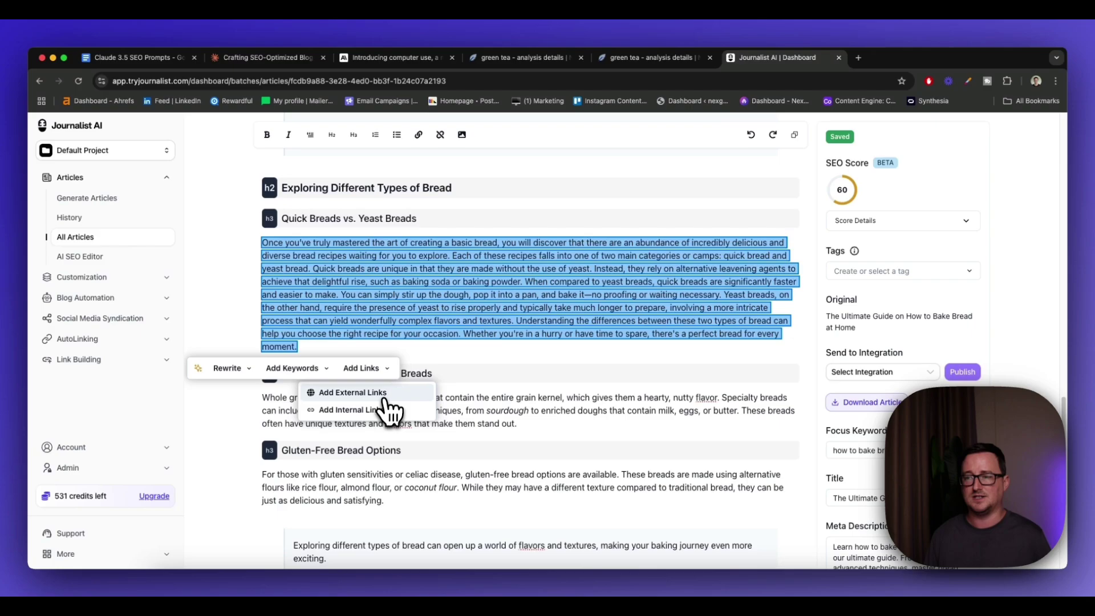
Get external link suggestions and choose the 'yeast bread' and 'differences between these two types' anchors.
{"action": "left_click", "coordinate": [397, 395]}
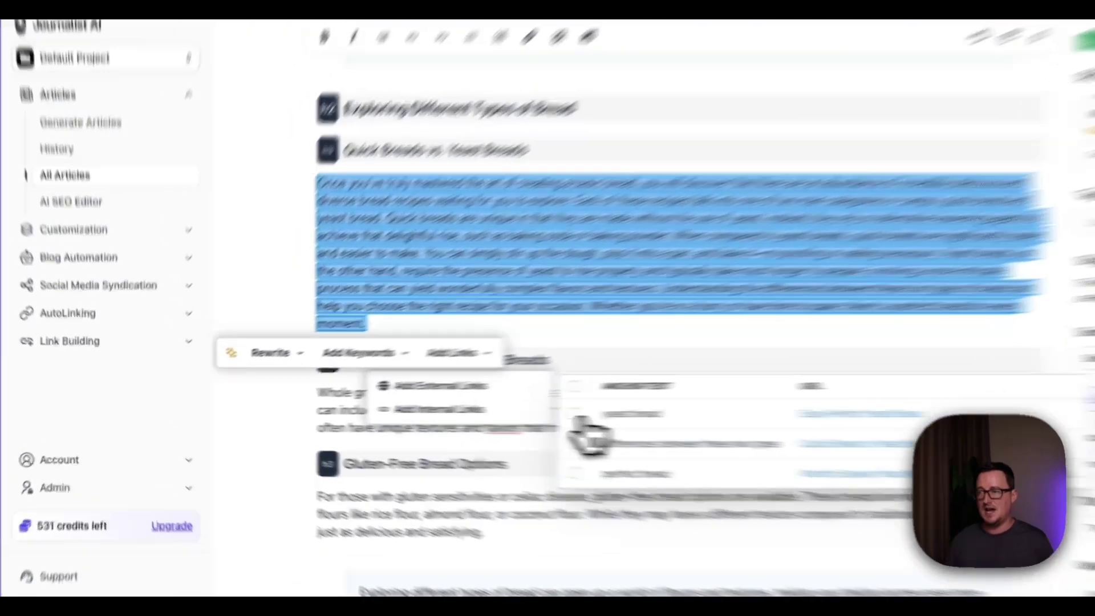
{"action": "left_click", "coordinate": [451, 413]}
{"action": "left_click", "coordinate": [775, 457]}
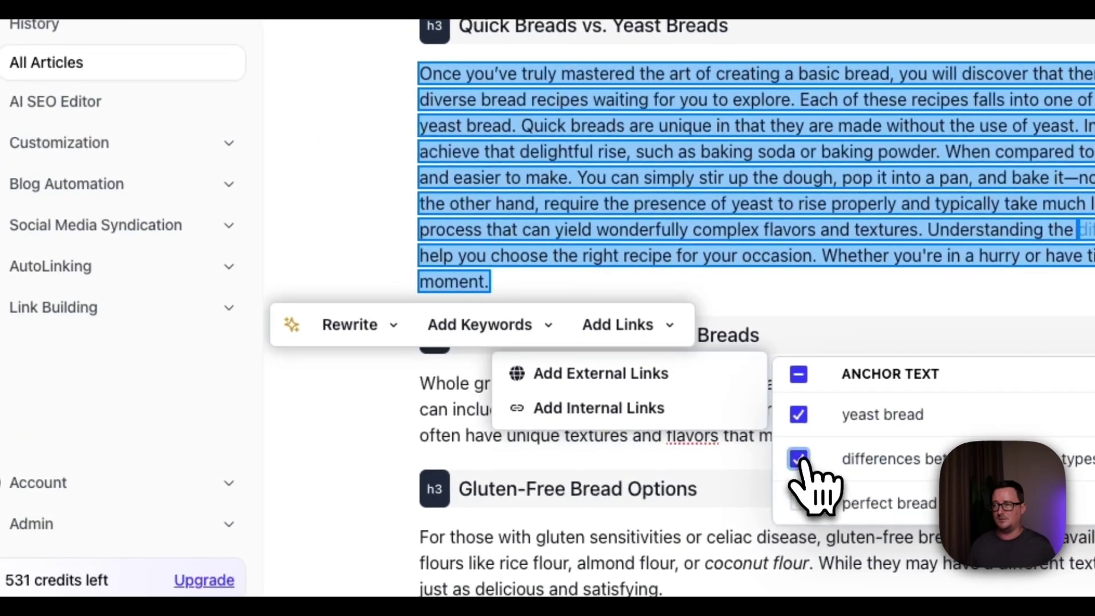